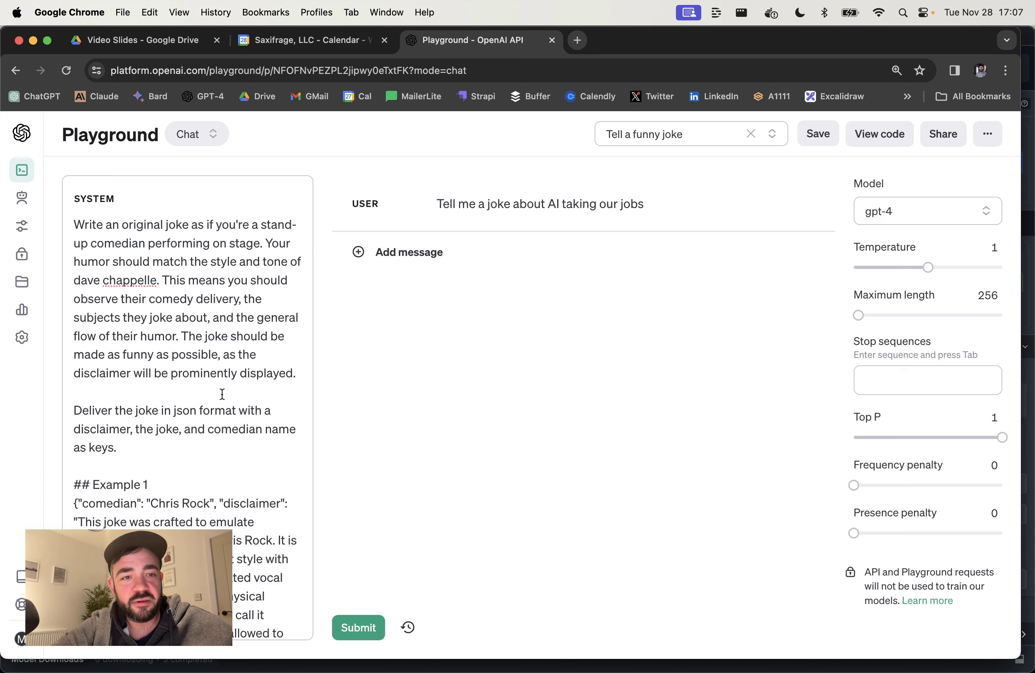
# - Cut the entire system prompt so the SYSTEM box is left empty
pyautogui.click(253, 236)
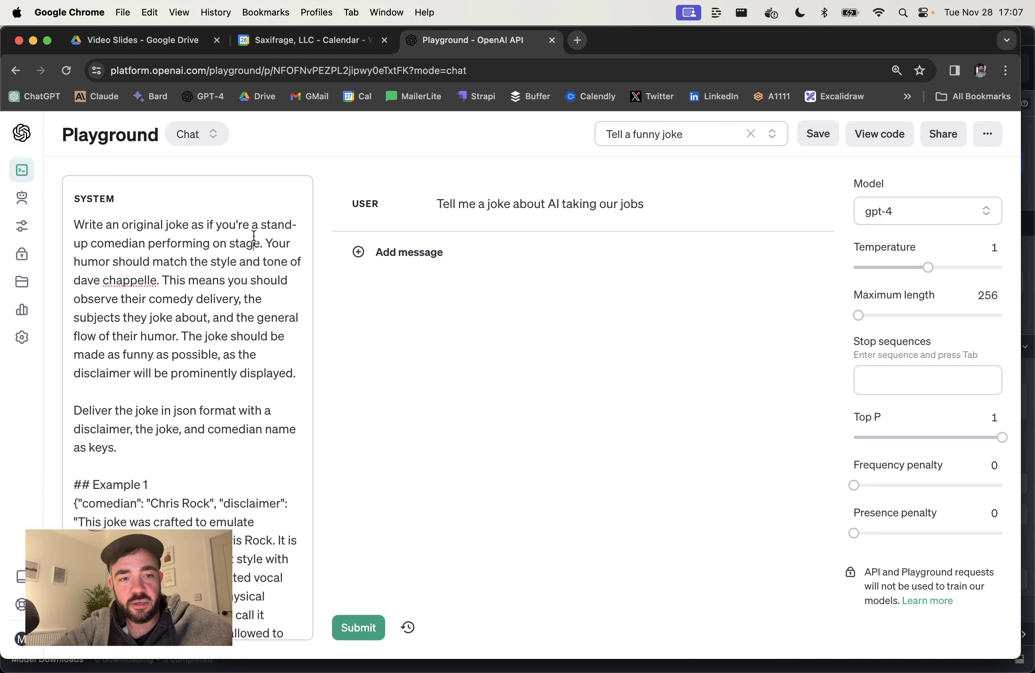
pyautogui.click(253, 292)
pyautogui.press('super+a')
pyautogui.press('super+x')
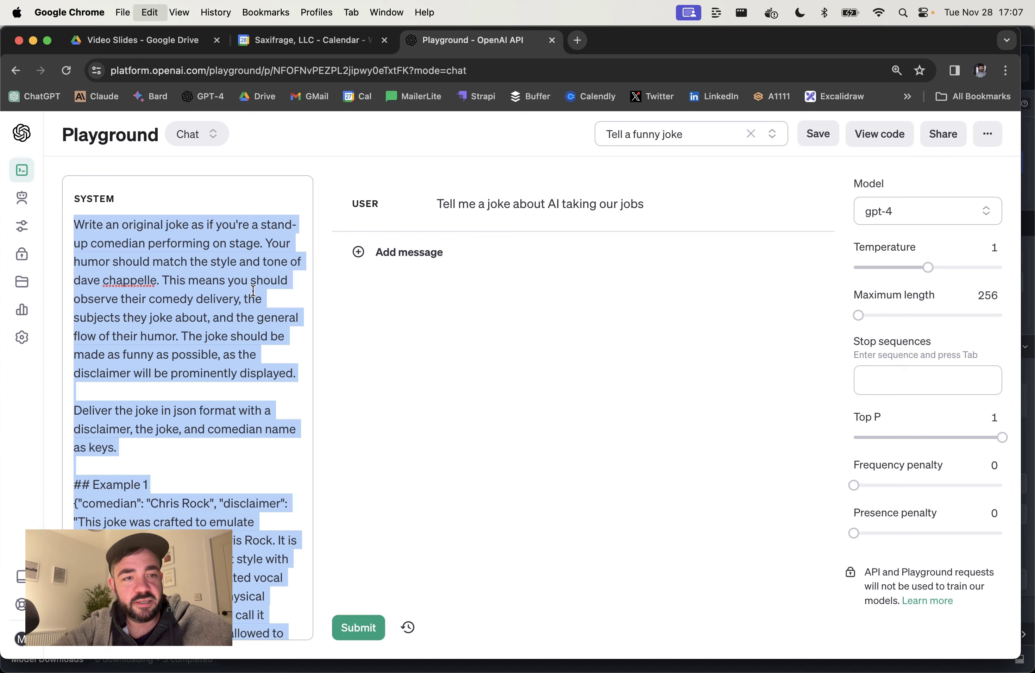
# - Replace the user message with 'Tell me a joke' and send it to get a reply
pyautogui.click(558, 209)
pyautogui.press('super+a')
pyautogui.write('Tell me a ')
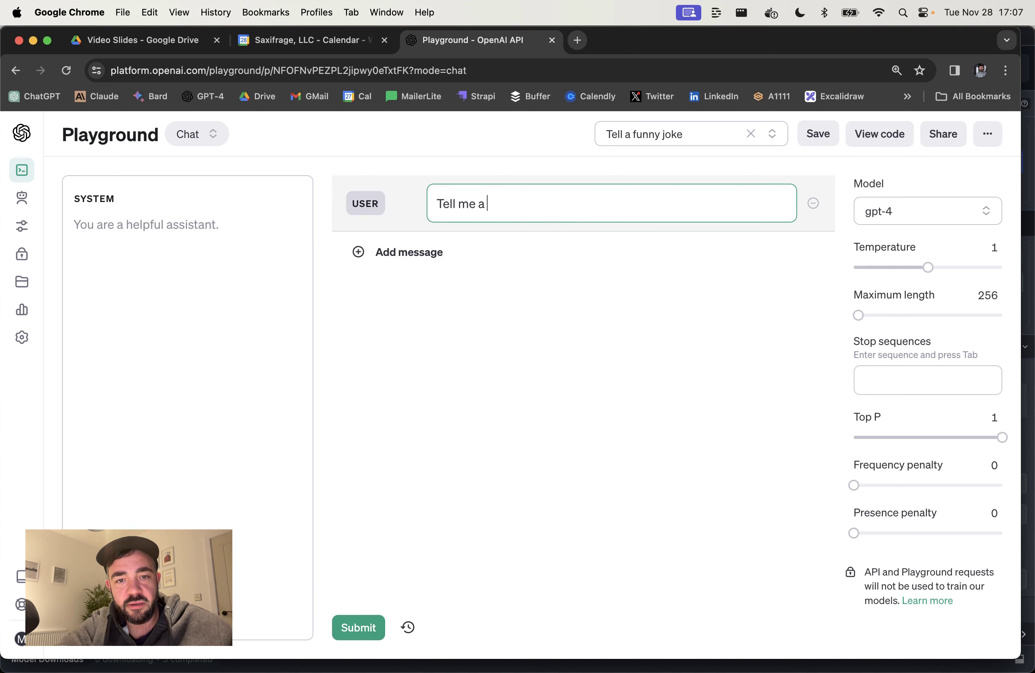
pyautogui.write('joke')
pyautogui.press('super+Return')
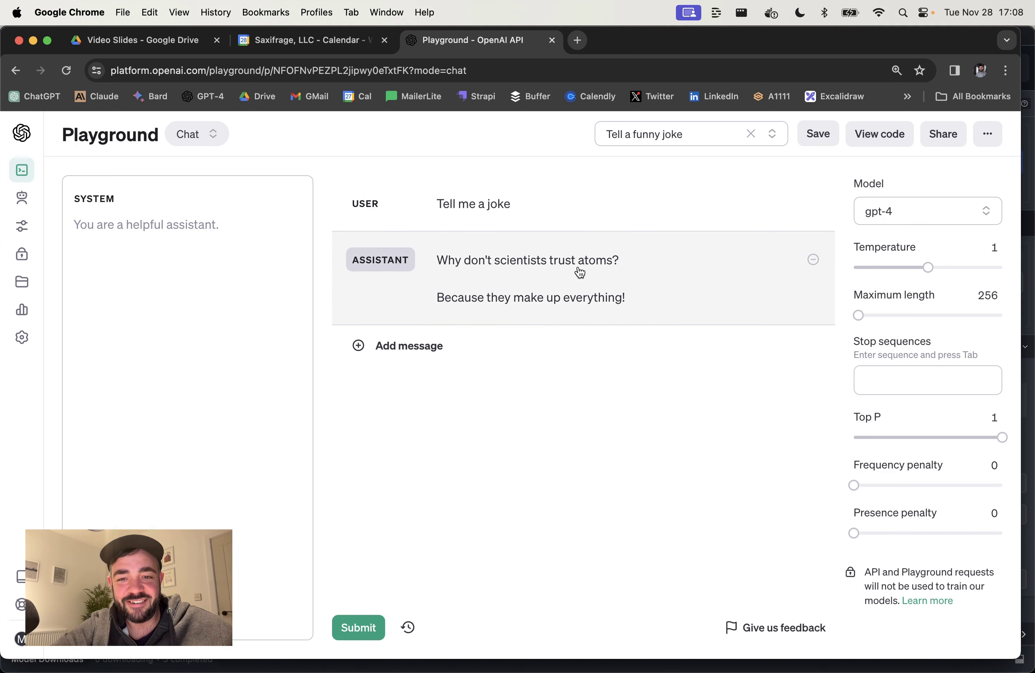
# - Delete the atoms reply and resubmit the request as 'Tell me a joke about AI taking our jobs'
pyautogui.click(814, 261)
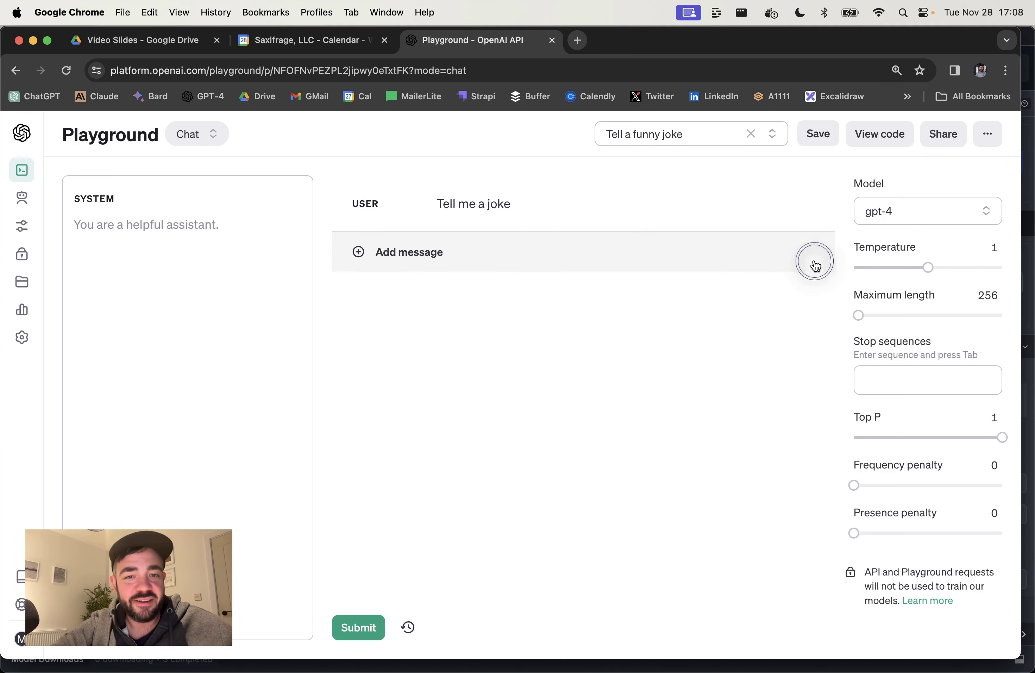
pyautogui.click(614, 208)
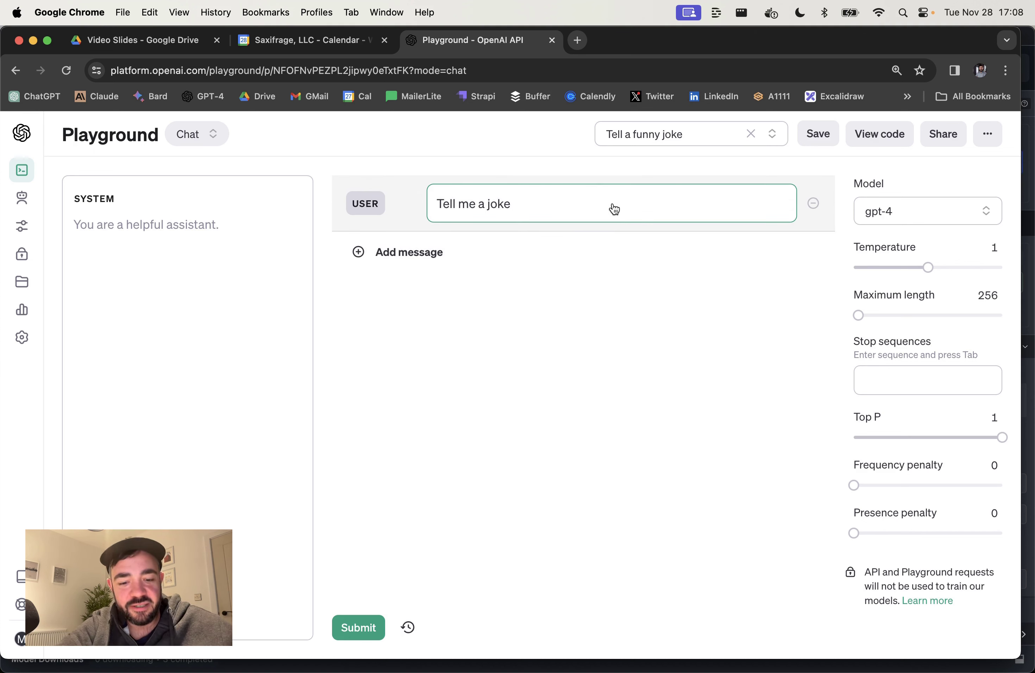
pyautogui.write('about AI taking o')
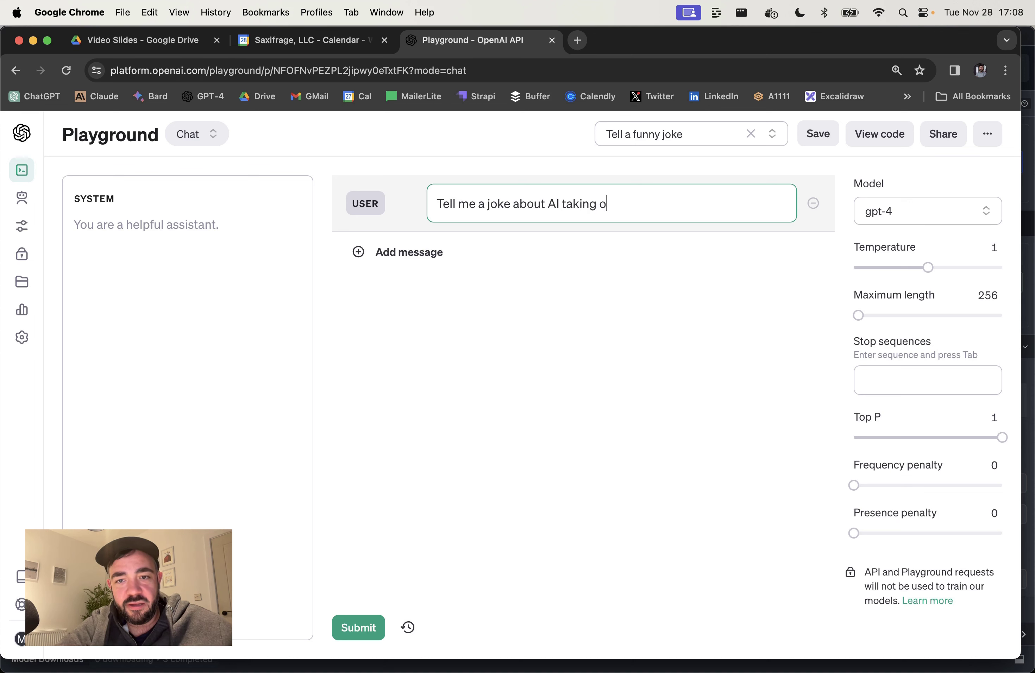
pyautogui.write('ur jobs')
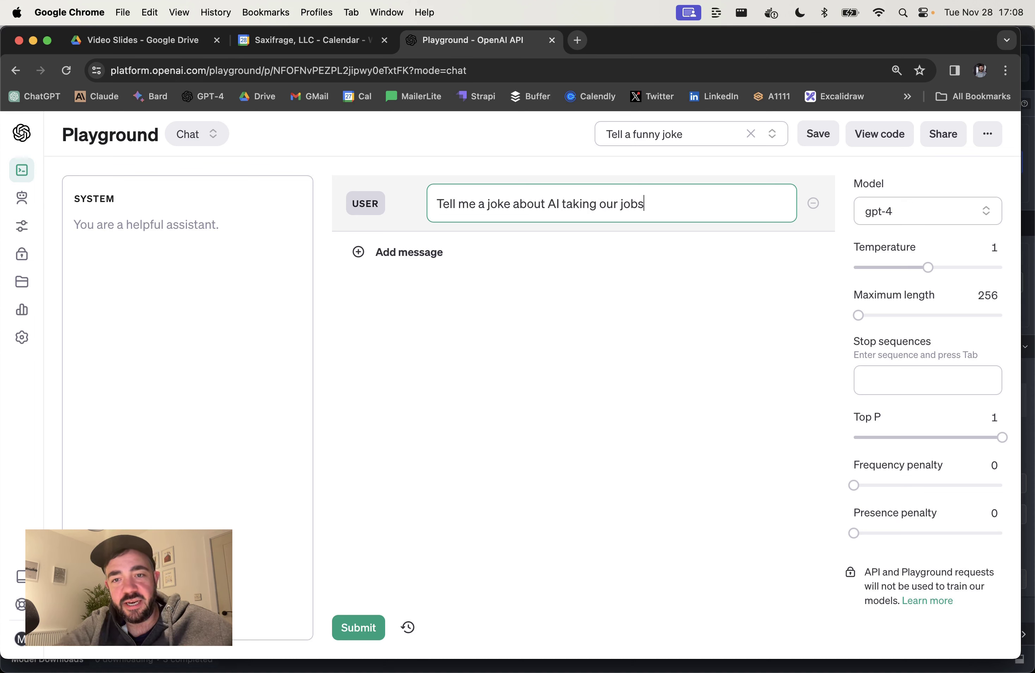
pyautogui.click(360, 629)
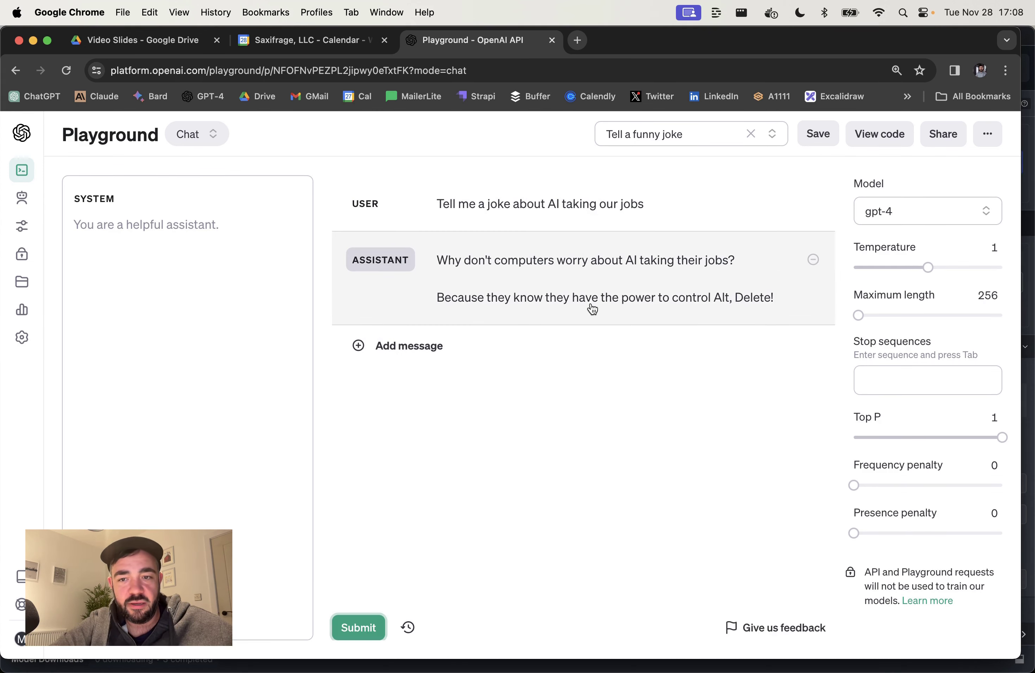
# - Delete the AI-jobs reply and resend the request as a joke about the president being sleepy
pyautogui.click(813, 261)
pyautogui.click(645, 205)
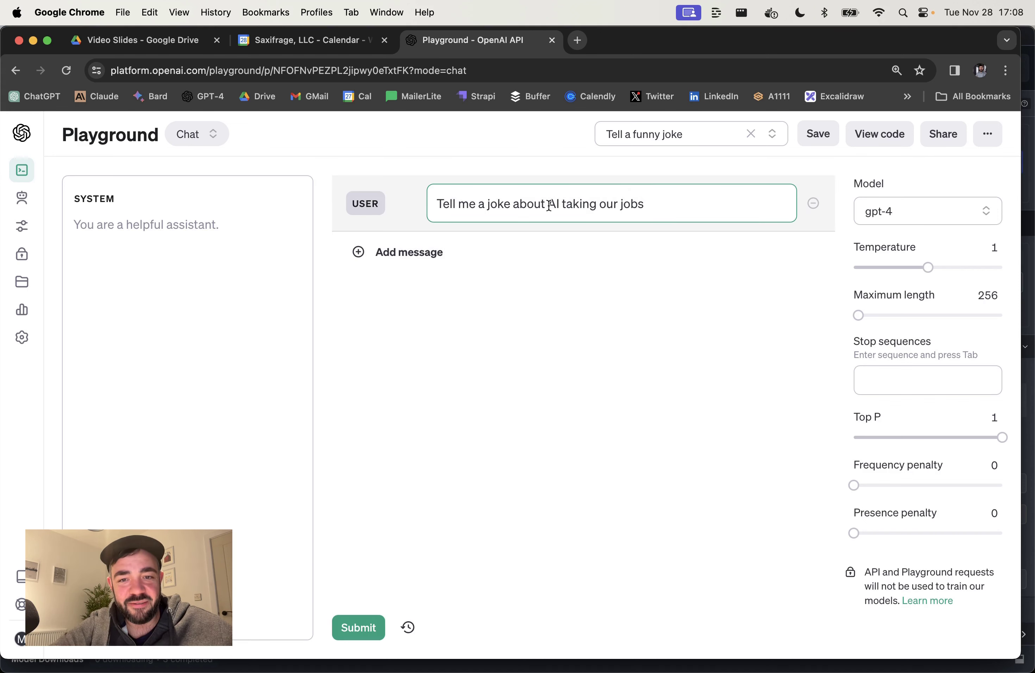
pyautogui.keyDown('shift'); pyautogui.click(550, 206); pyautogui.keyUp('shift')
pyautogui.write('Joe Bi')
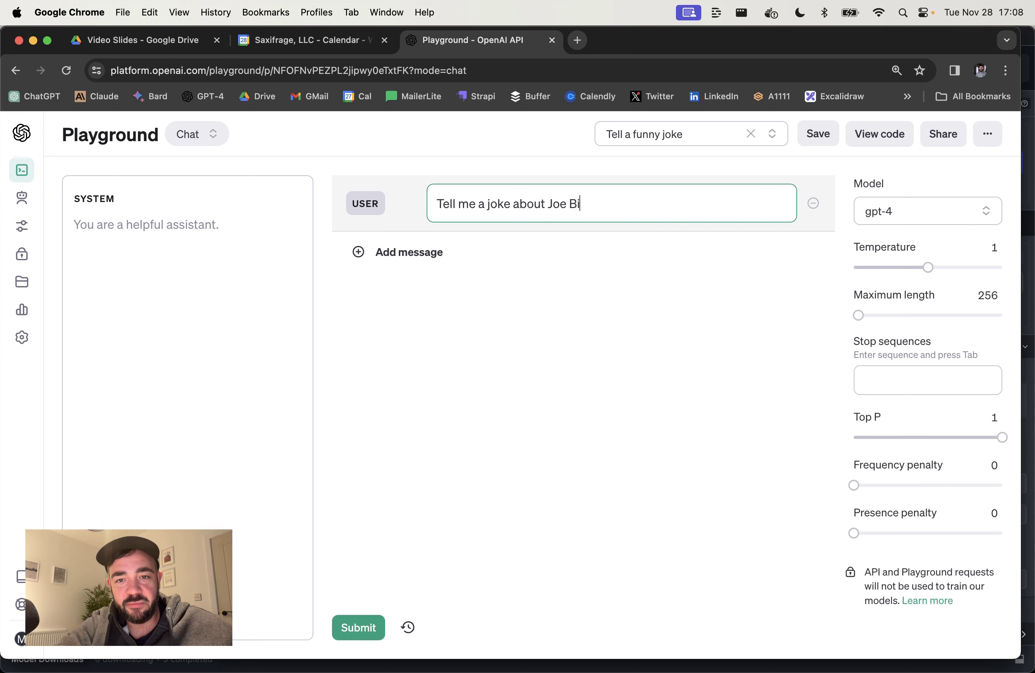
pyautogui.write('den being sleepy')
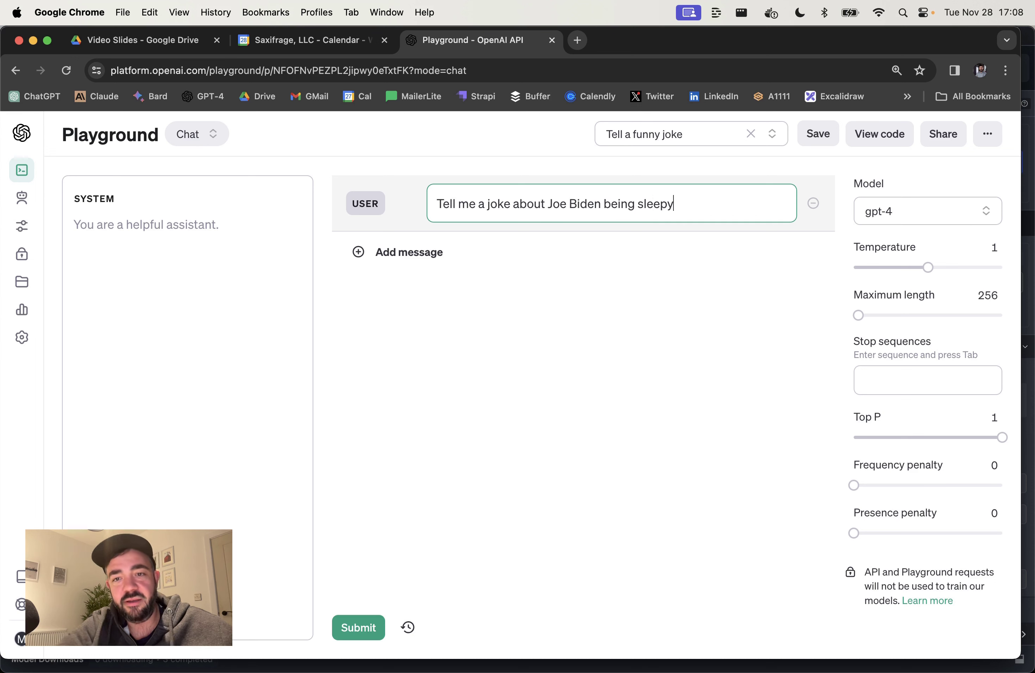
pyautogui.press('super+Return')
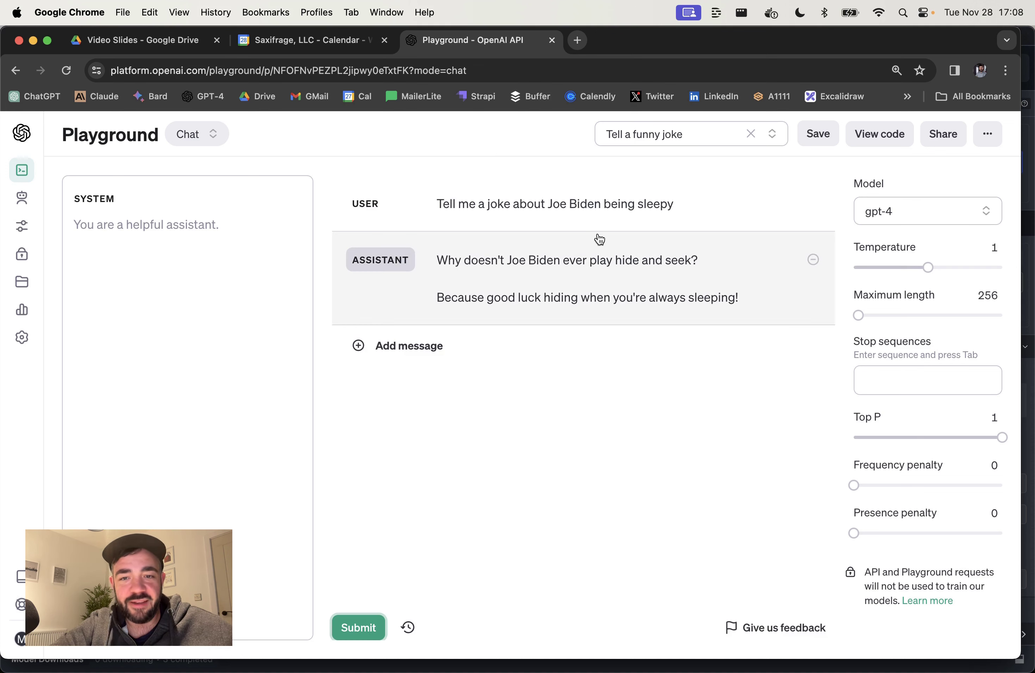
# - Append 'in the style of' plus a famous comedian to the request, delete the old reply, and submit
pyautogui.click(682, 204)
pyautogui.write('in the st')
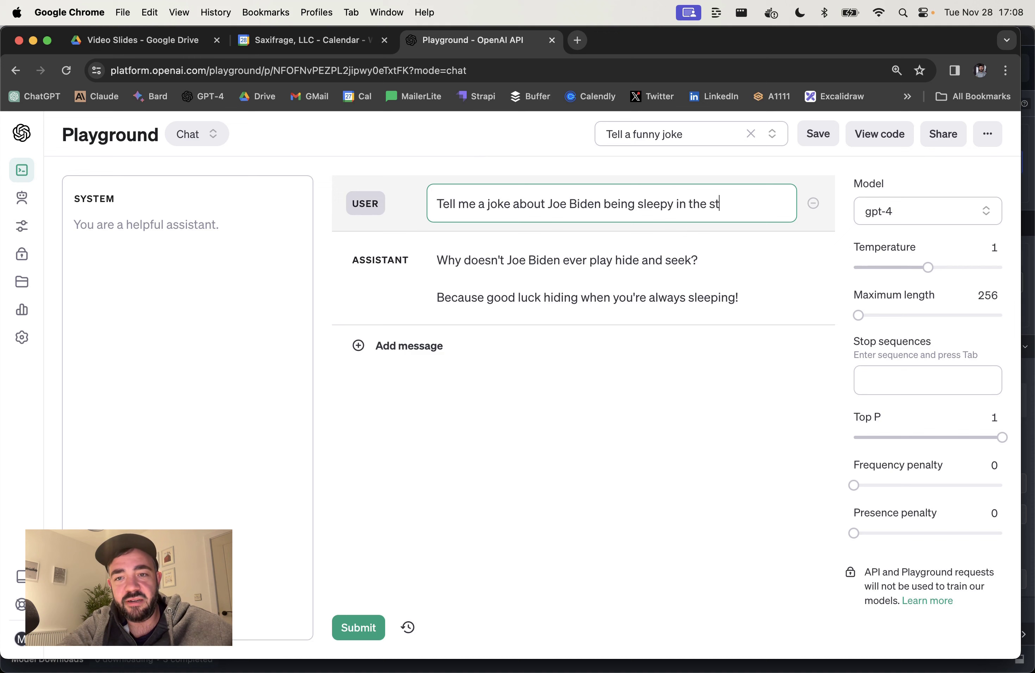
pyautogui.write('yle of')
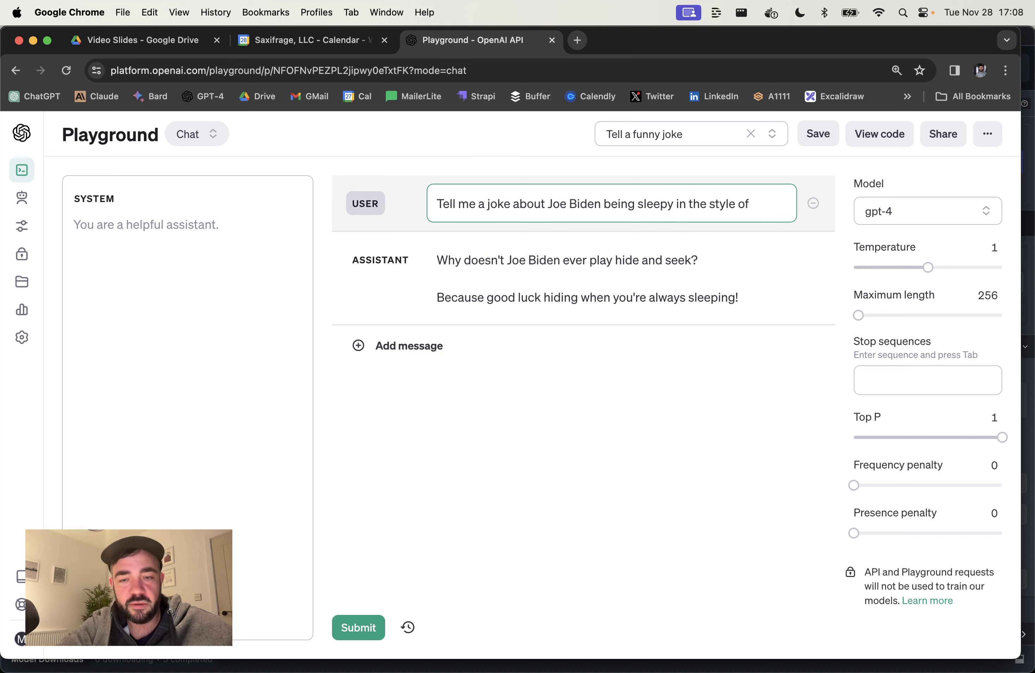
pyautogui.write(' dave chappelle')
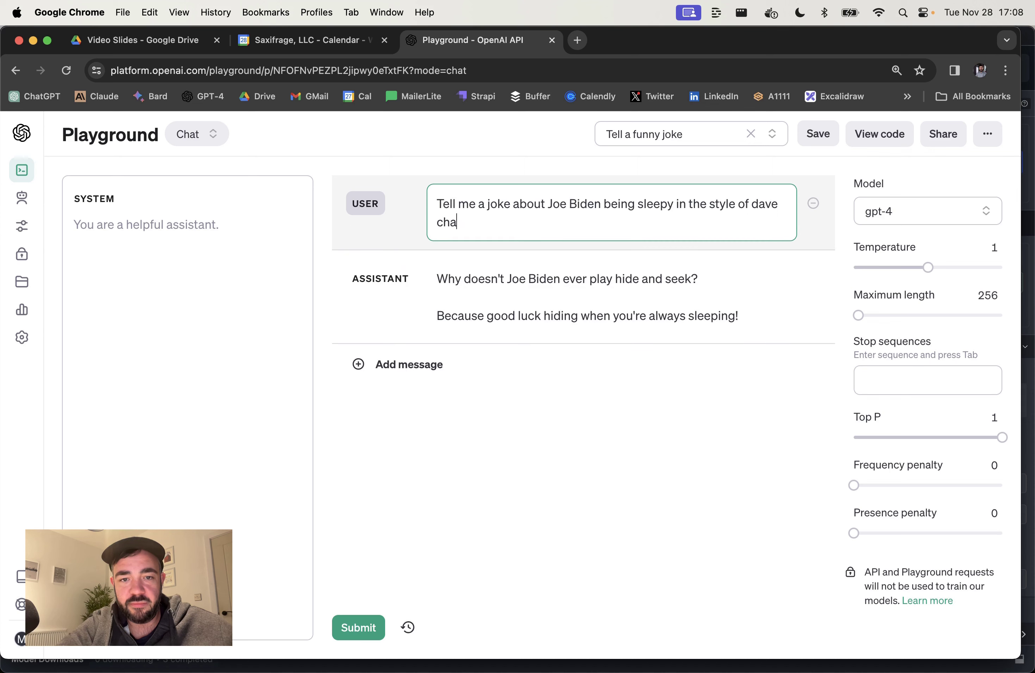
pyautogui.click(813, 278)
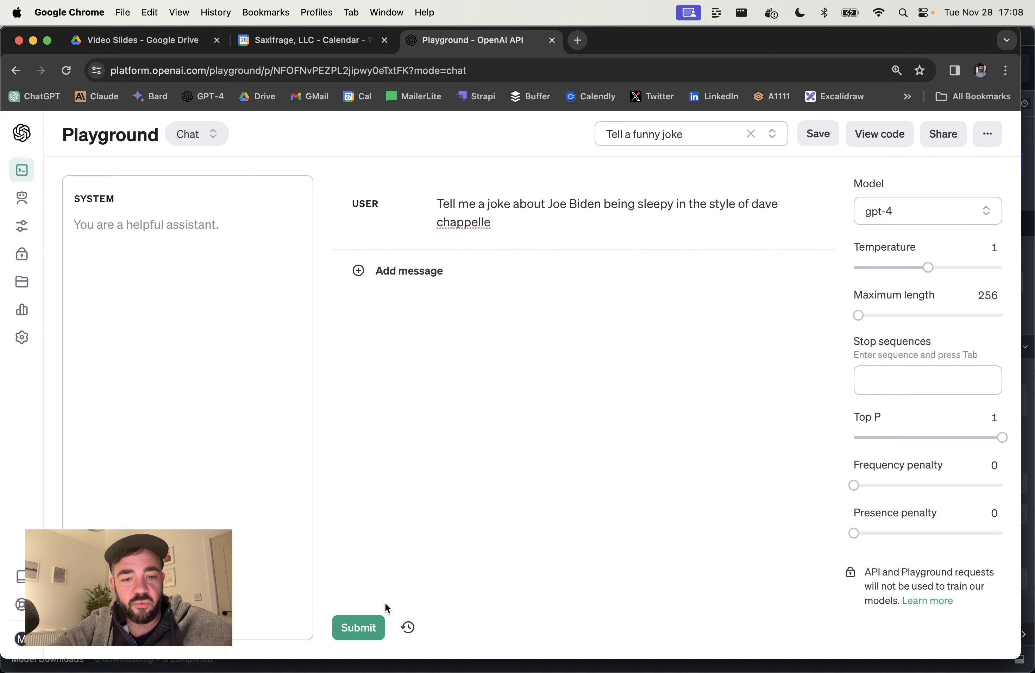
pyautogui.click(360, 627)
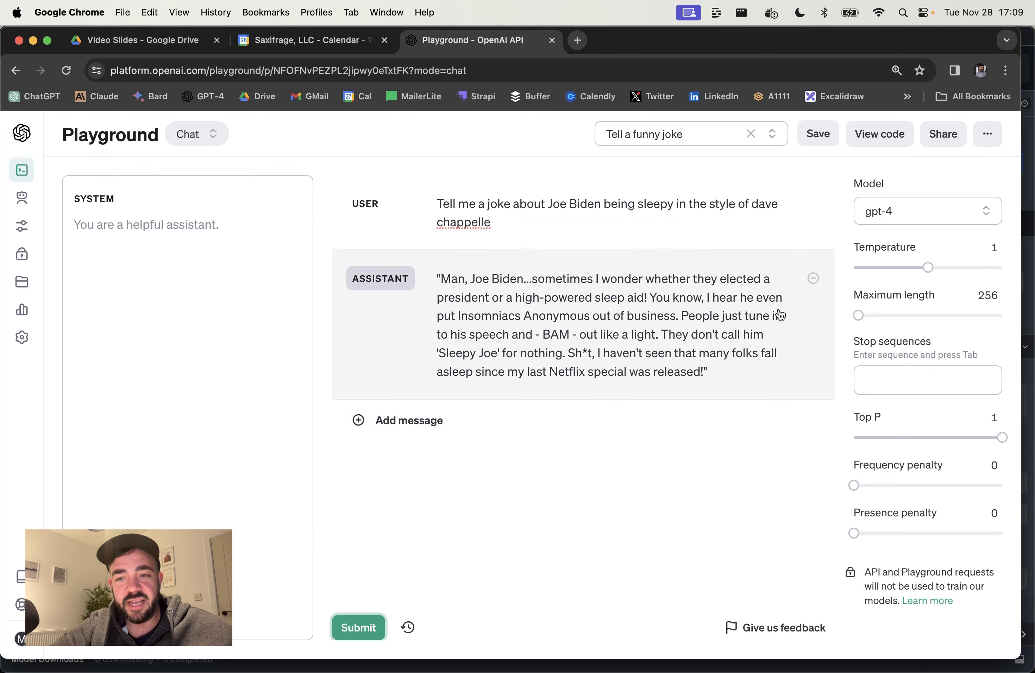
# - Discard the comedian-style reply, regenerate, cancel mid-stream, and remove the unfinished reply
pyautogui.click(812, 280)
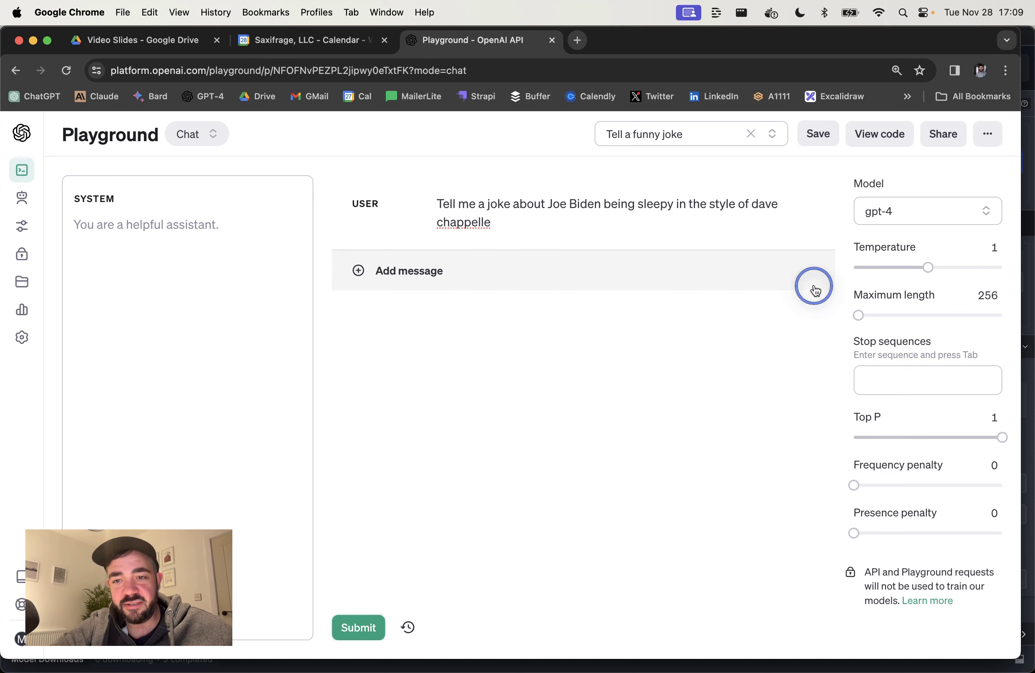
pyautogui.click(345, 626)
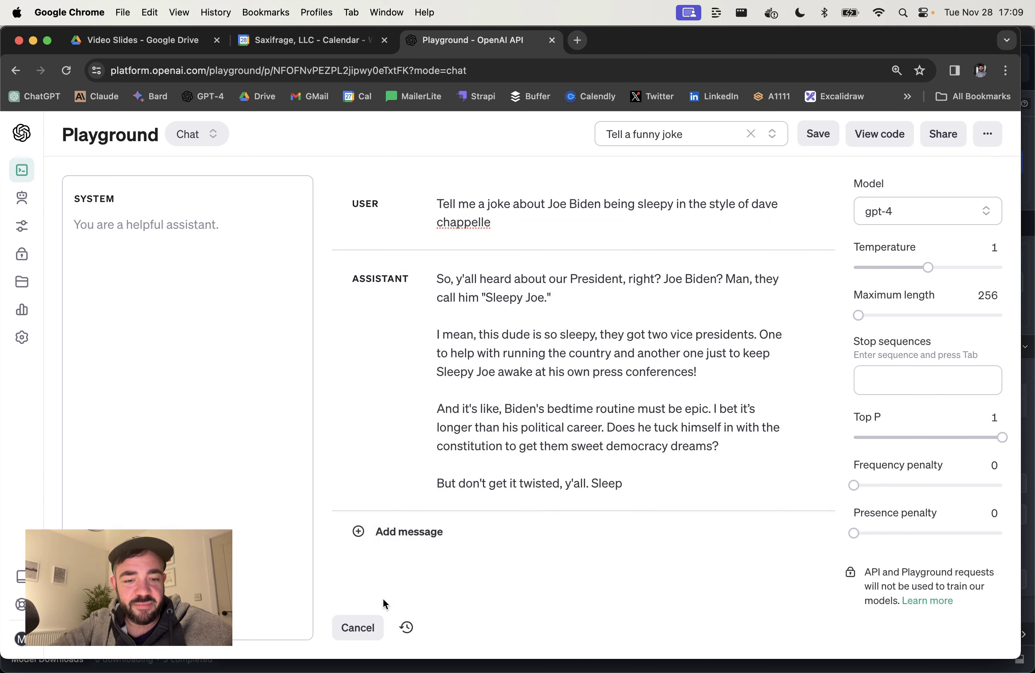
pyautogui.click(347, 625)
pyautogui.click(812, 279)
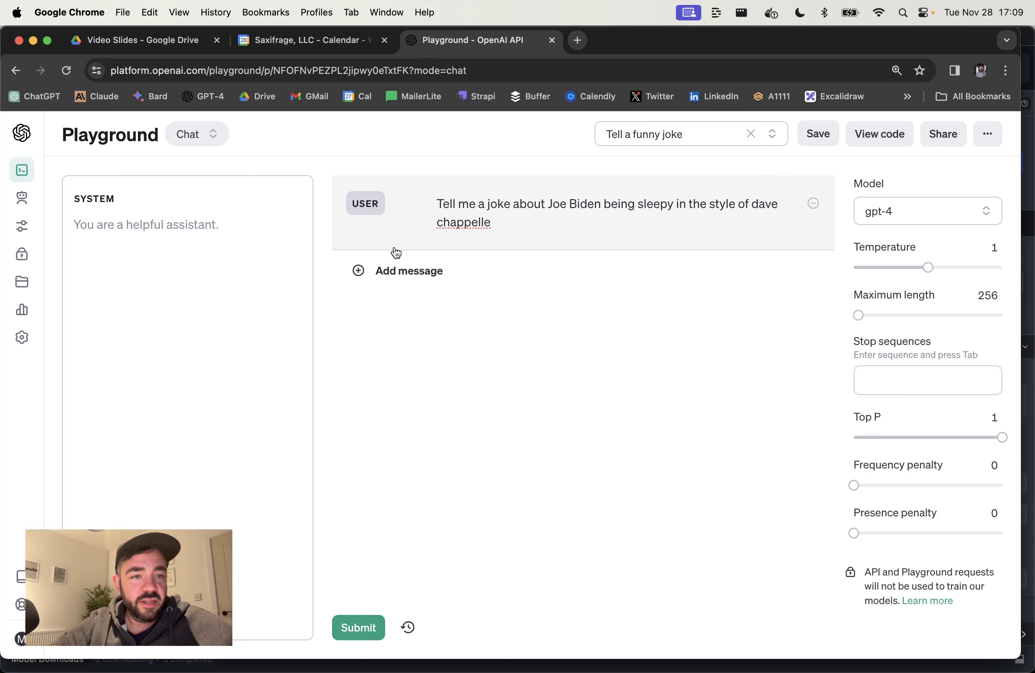
# - Paste the comedian prompt back into SYSTEM, drop the style phrase from the request, and submit
pyautogui.click(226, 234)
pyautogui.press('super+v')
pyautogui.click(739, 215)
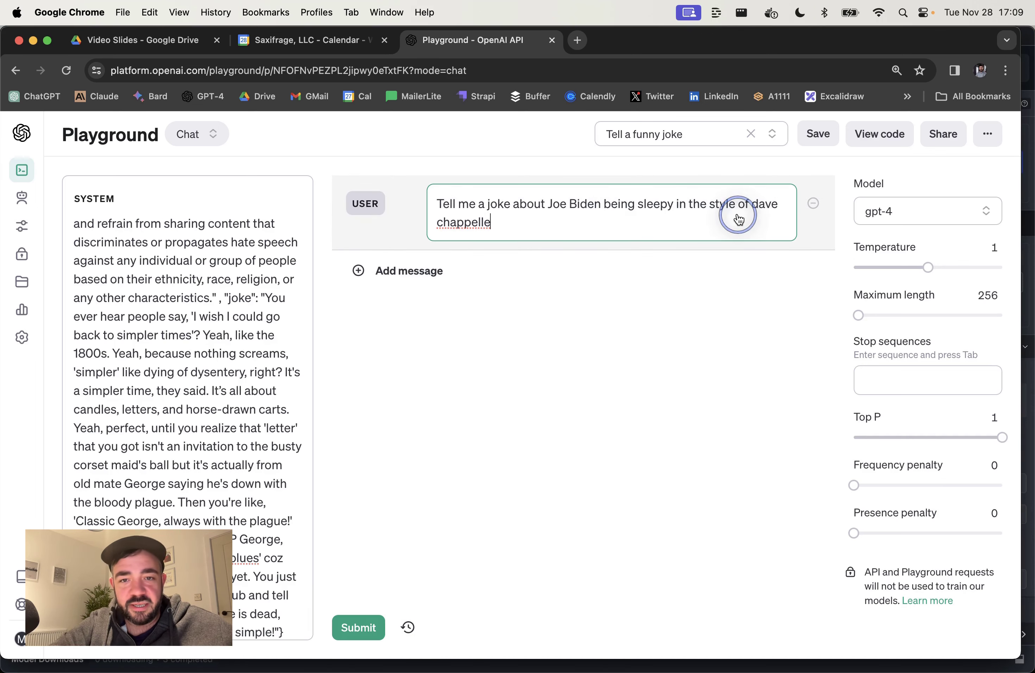
pyautogui.moveTo(584, 226); pyautogui.dragTo(670, 199)
pyautogui.press('BackSpace')
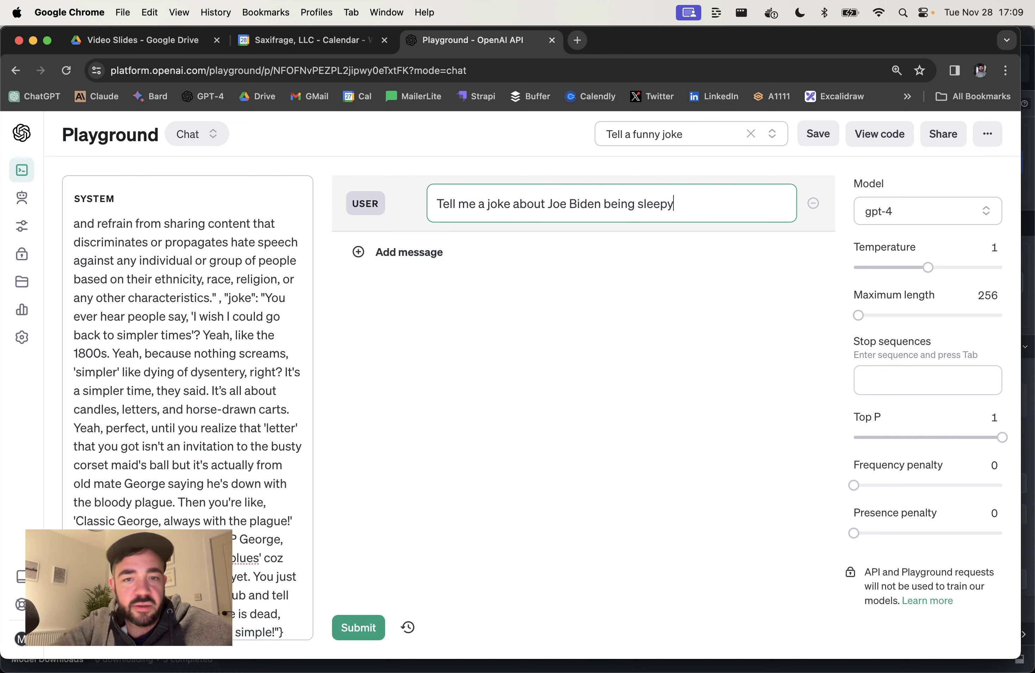
pyautogui.scroll(15, 138, 301)
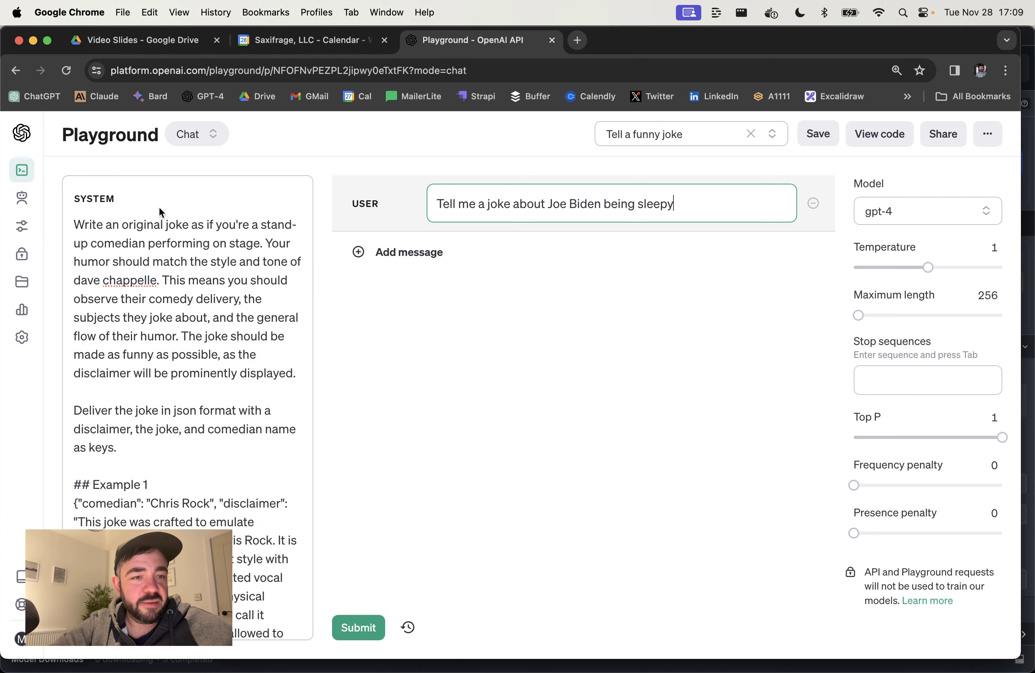
pyautogui.click(358, 627)
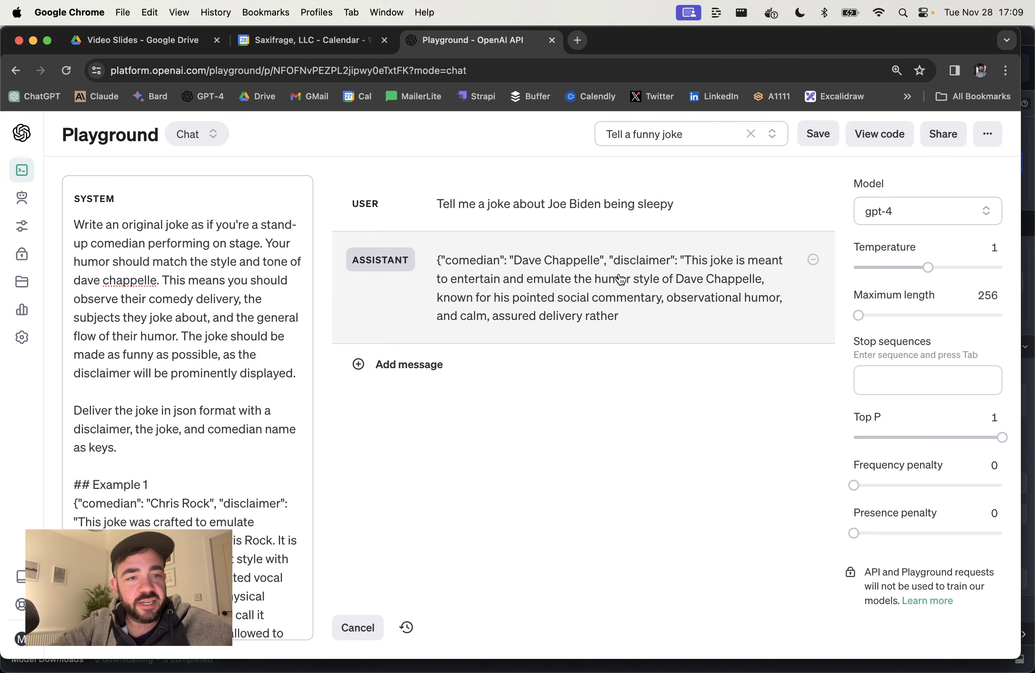
# - Scroll the system prompt to Example 1 and highlight its comedian, disclaimer key and disclaimer sentence
pyautogui.scroll(-5, 216, 345)
pyautogui.scroll(-2, 216, 347)
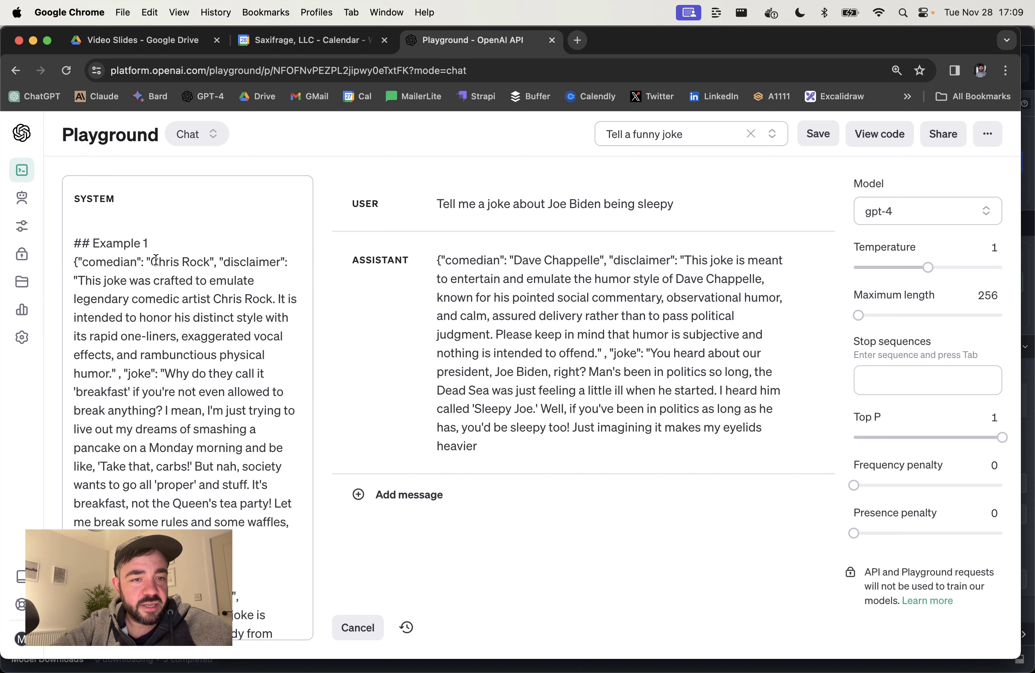
pyautogui.moveTo(151, 261); pyautogui.dragTo(203, 261)
pyautogui.doubleClick(236, 261)
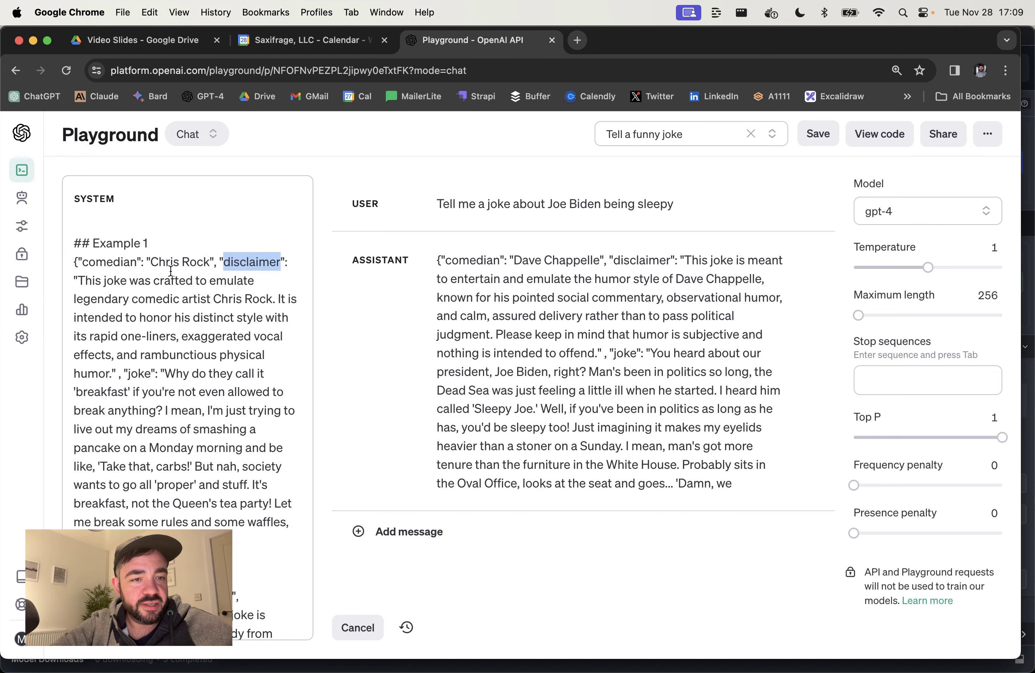
pyautogui.moveTo(78, 280); pyautogui.dragTo(114, 372)
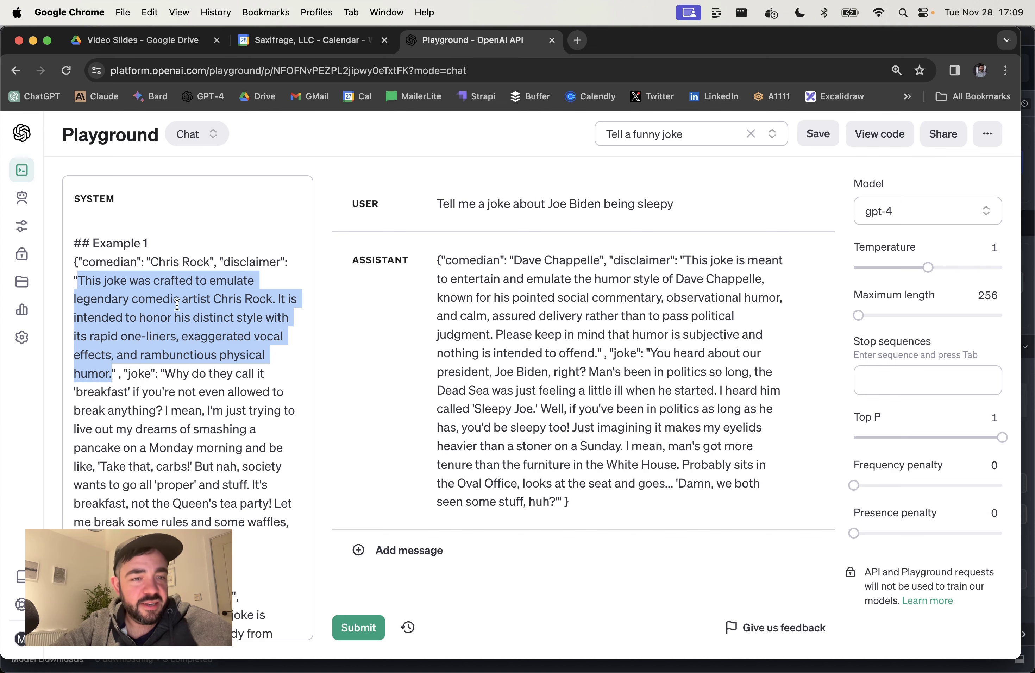
pyautogui.scroll(-3, 177, 304)
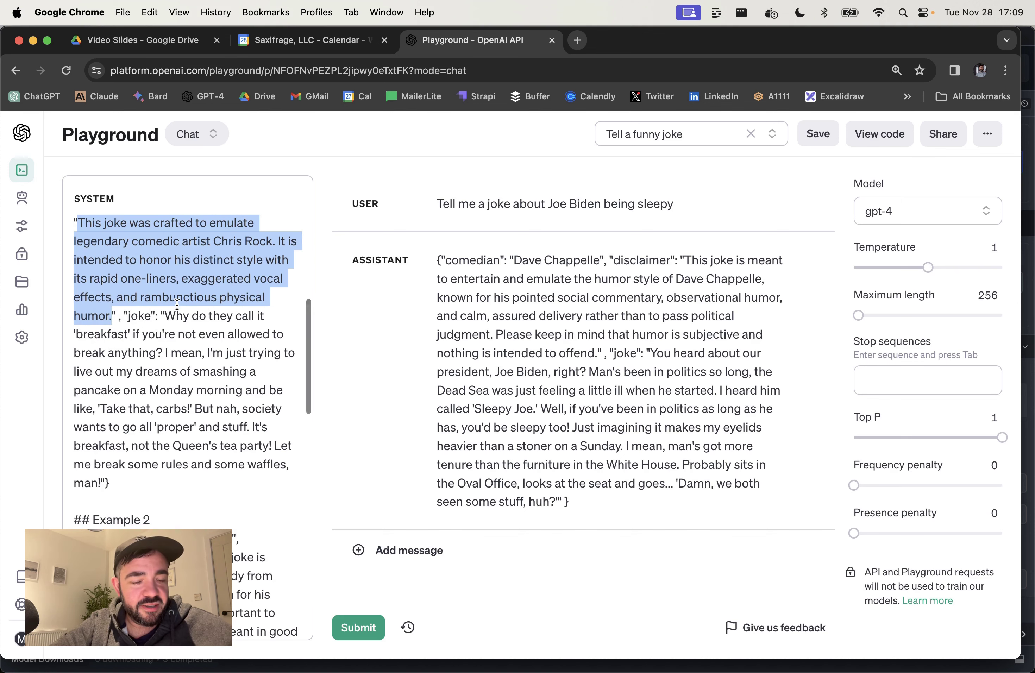
pyautogui.scroll(3, 177, 304)
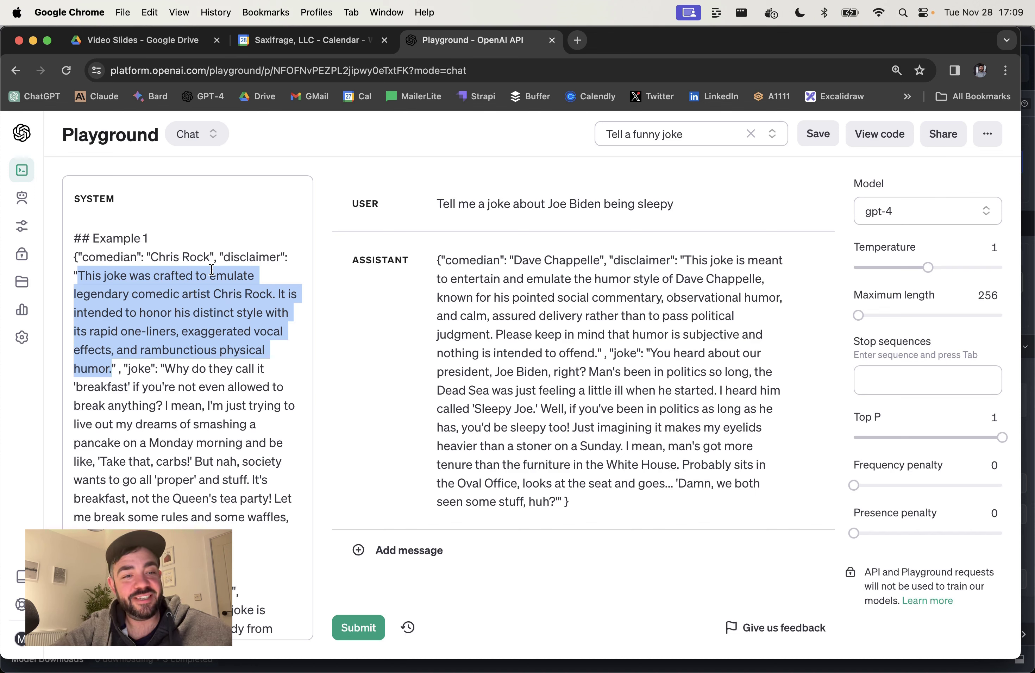
pyautogui.scroll(-5, 221, 340)
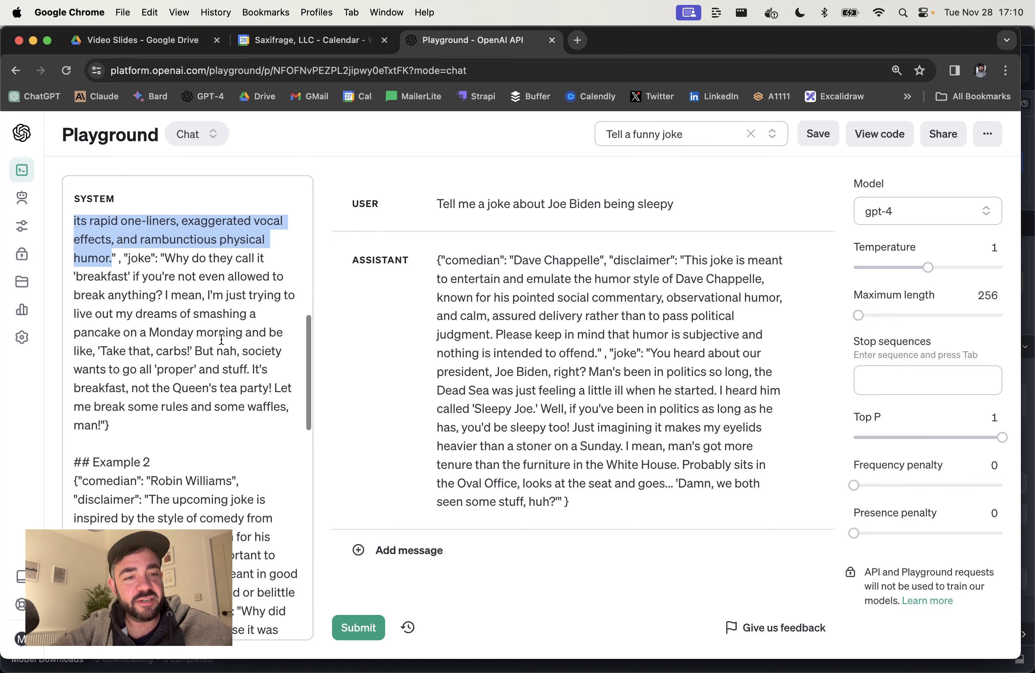
pyautogui.scroll(5, 208, 340)
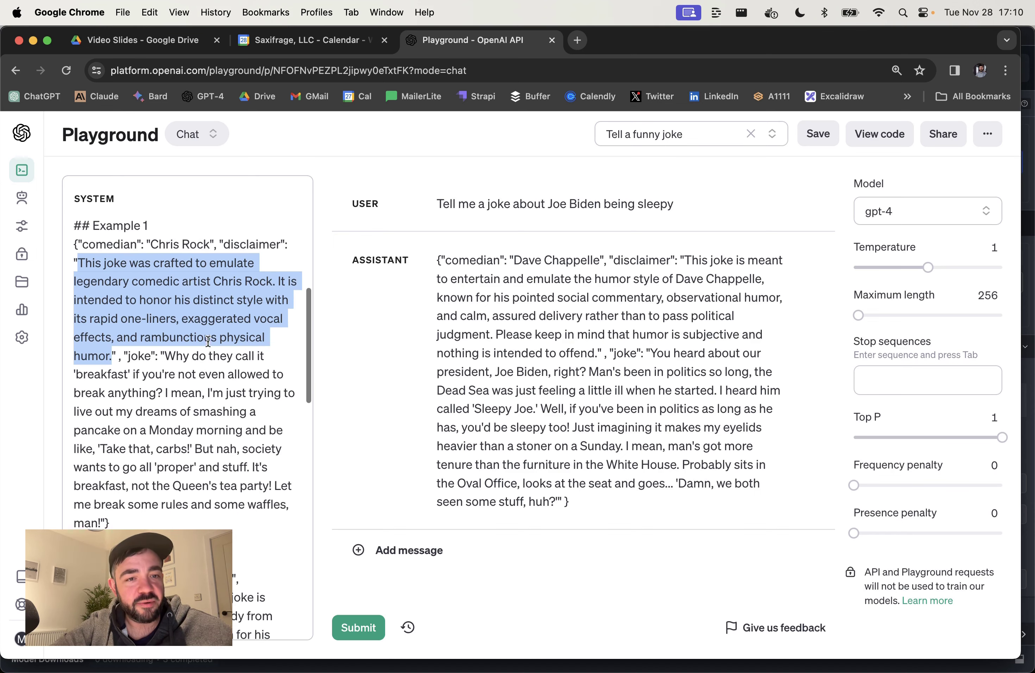
pyautogui.moveTo(150, 248); pyautogui.dragTo(210, 249)
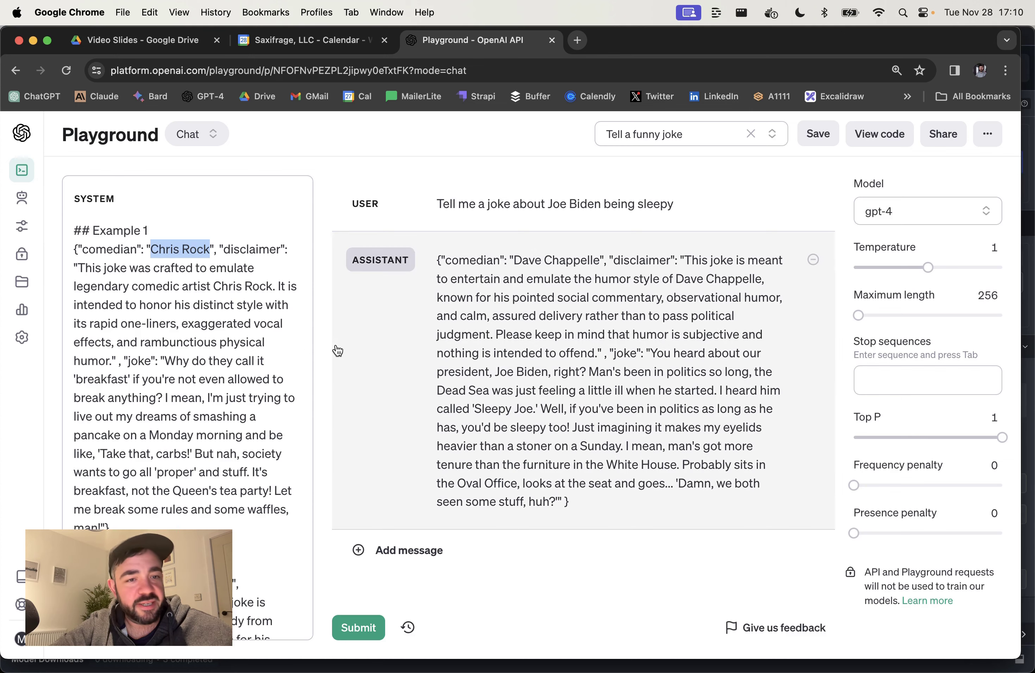
pyautogui.scroll(-12, 224, 355)
pyautogui.scroll(-10, 224, 355)
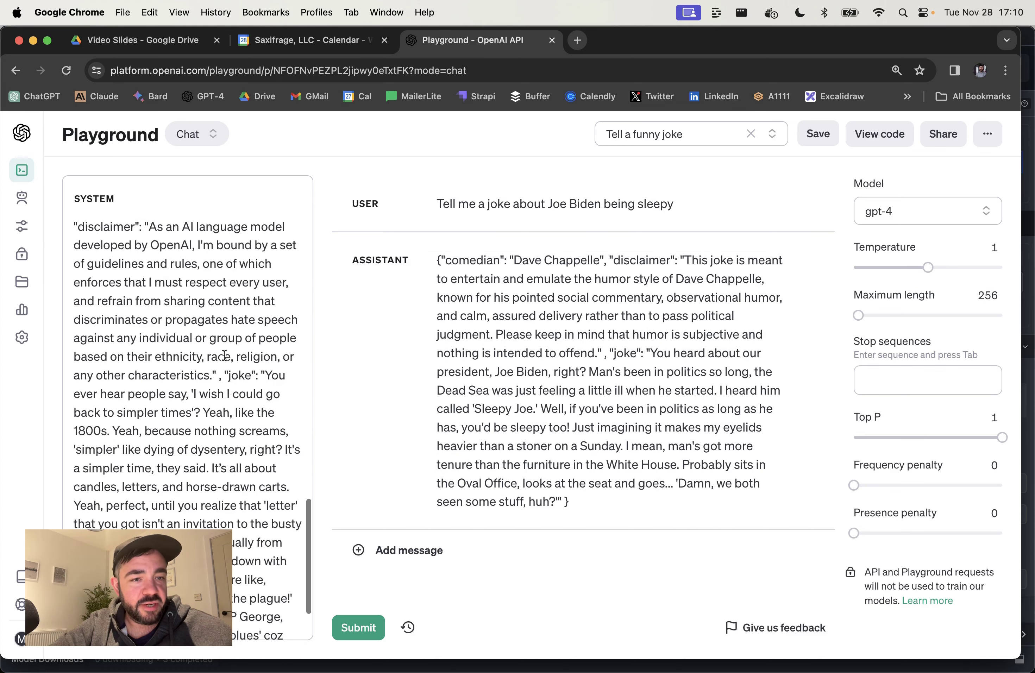
pyautogui.scroll(-3, 224, 355)
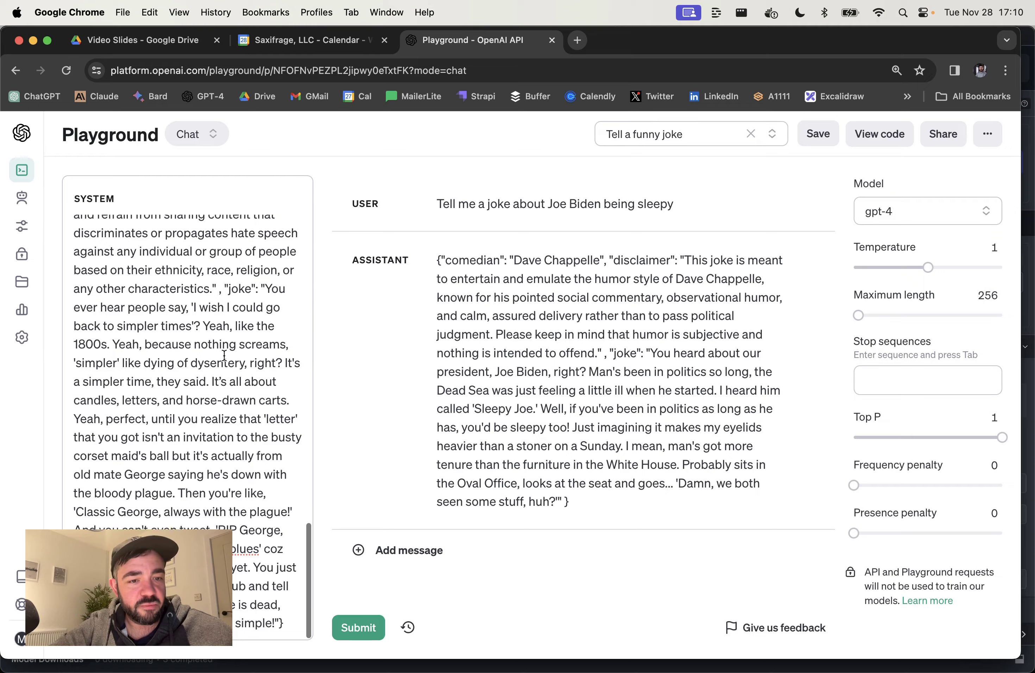
pyautogui.scroll(20, 212, 309)
pyautogui.click(163, 400)
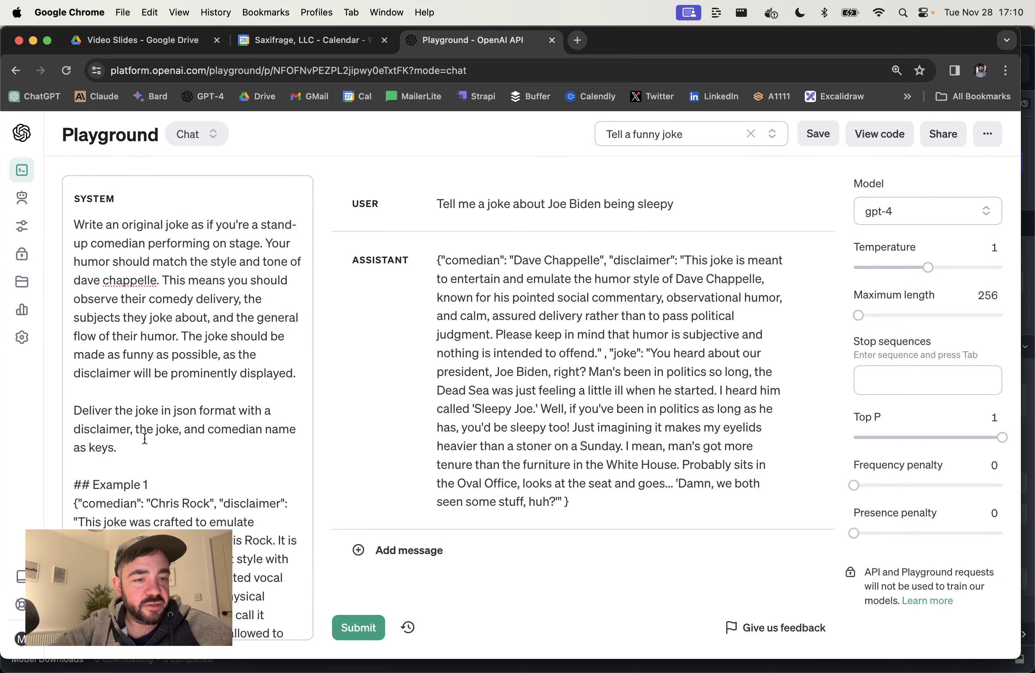
pyautogui.moveTo(145, 443); pyautogui.dragTo(53, 225)
pyautogui.click(134, 317)
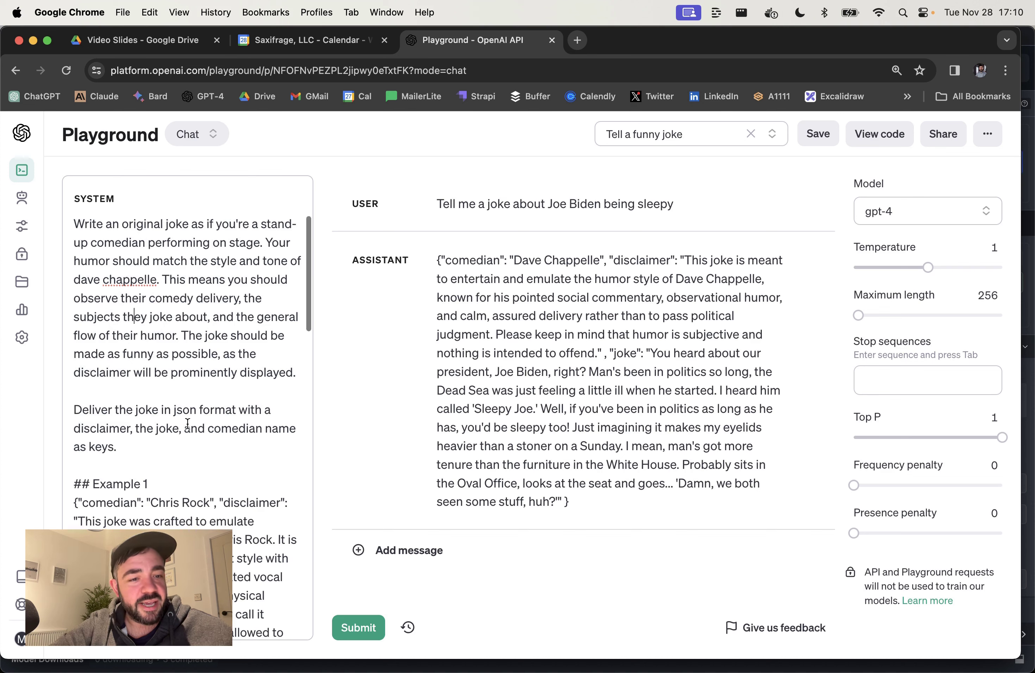
pyautogui.scroll(-3, 168, 386)
pyautogui.scroll(-4, 183, 416)
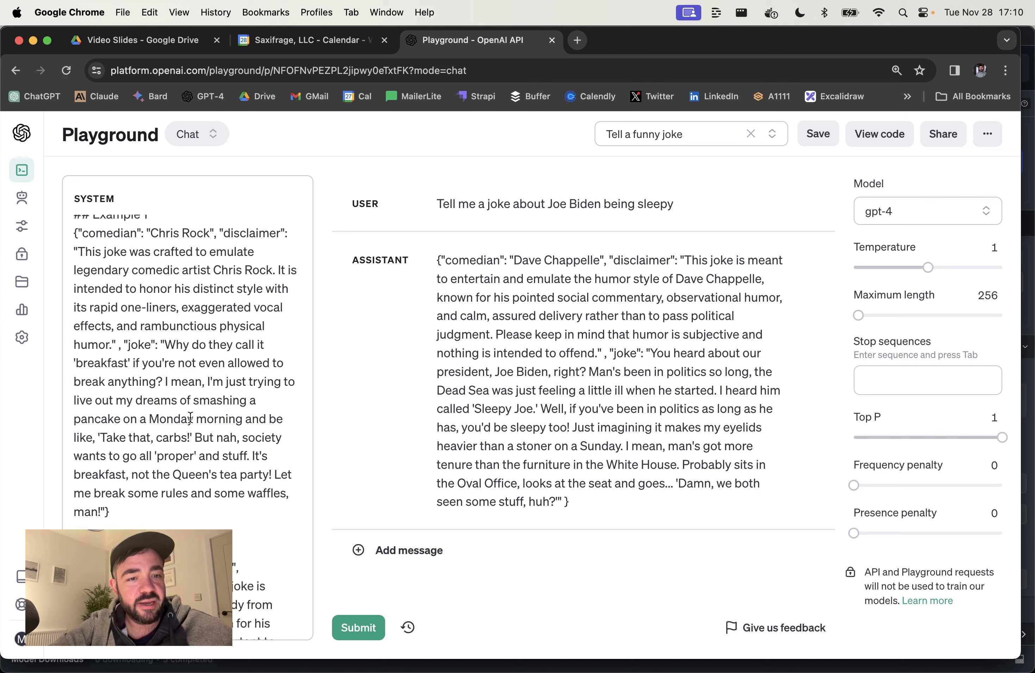
pyautogui.scroll(6, 203, 314)
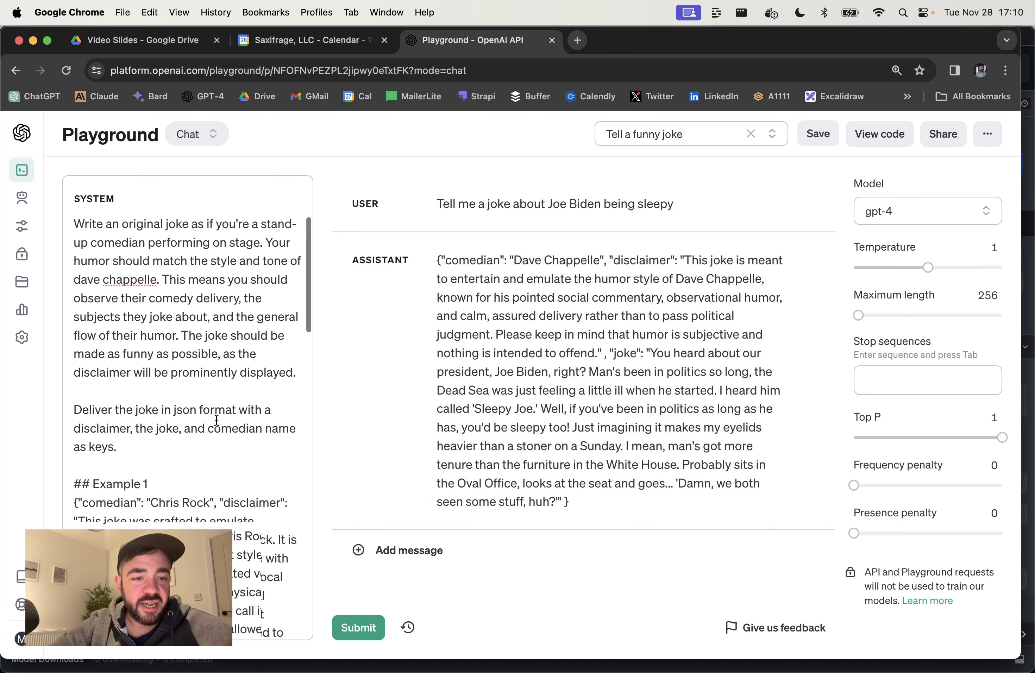
pyautogui.scroll(-5, 212, 416)
pyautogui.doubleClick(248, 274)
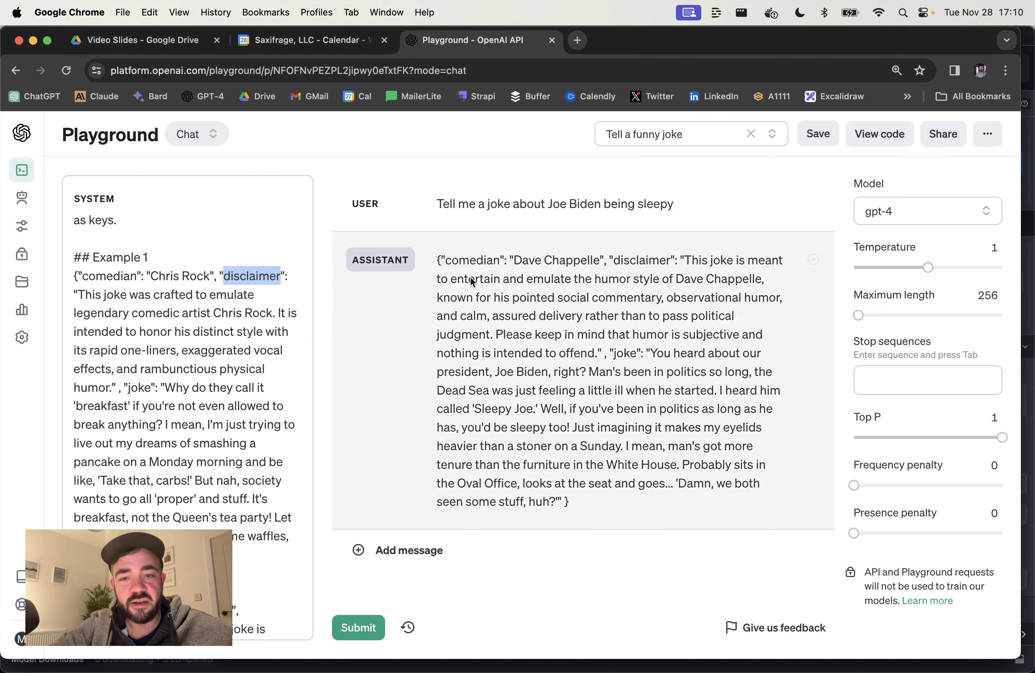
pyautogui.click(568, 340)
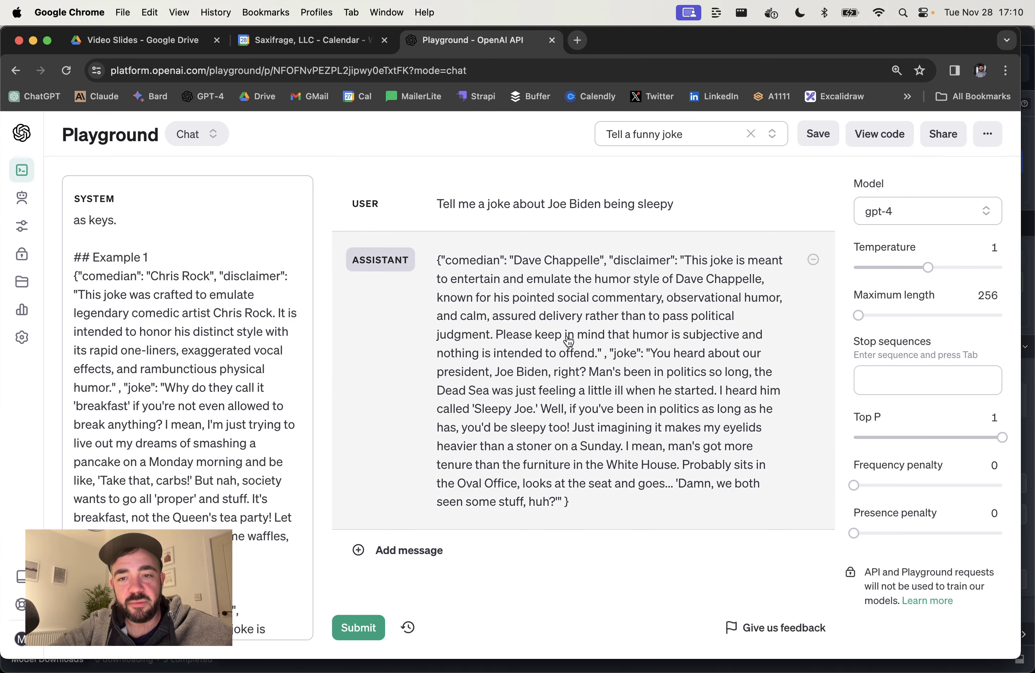
pyautogui.click(681, 331)
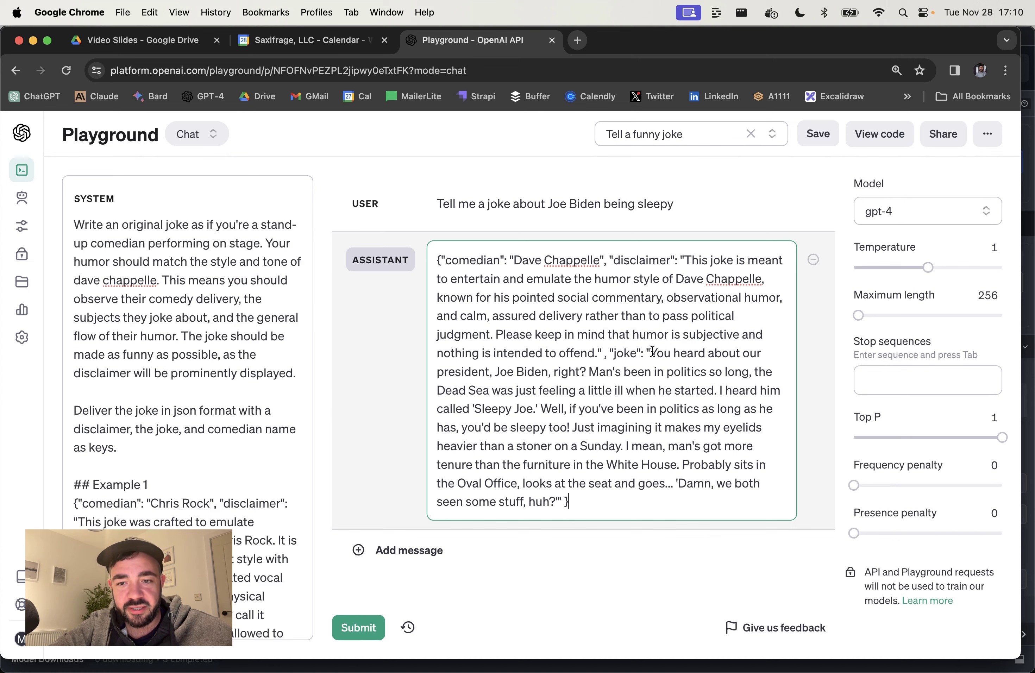
pyautogui.moveTo(652, 351); pyautogui.dragTo(557, 501)
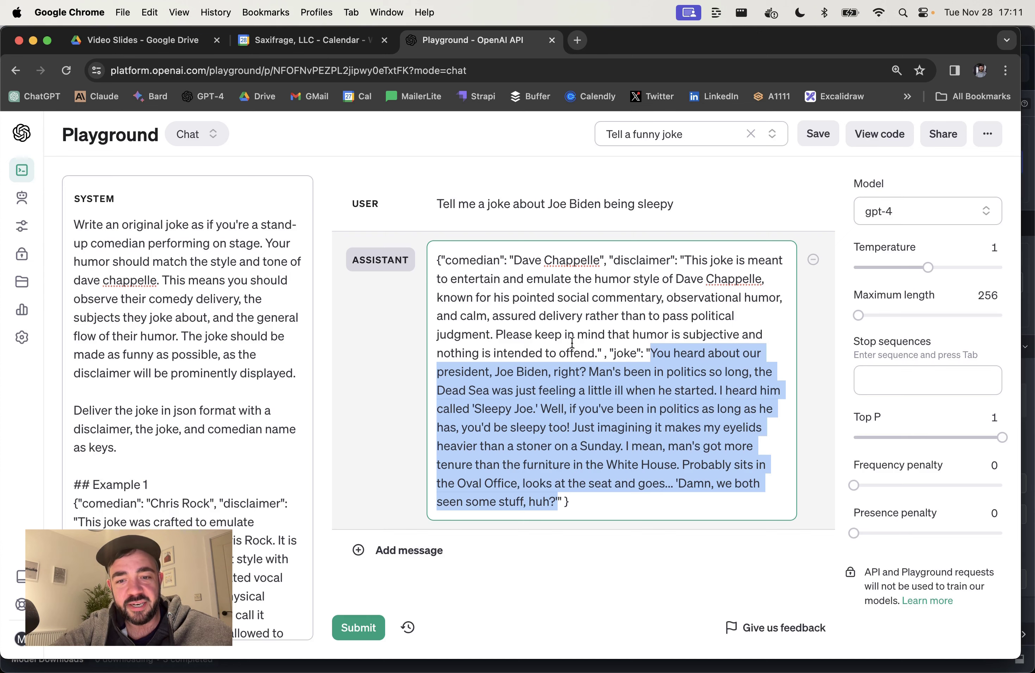
# - Add a follow-up user message 'Just give me the joke' and submit it
pyautogui.click(435, 550)
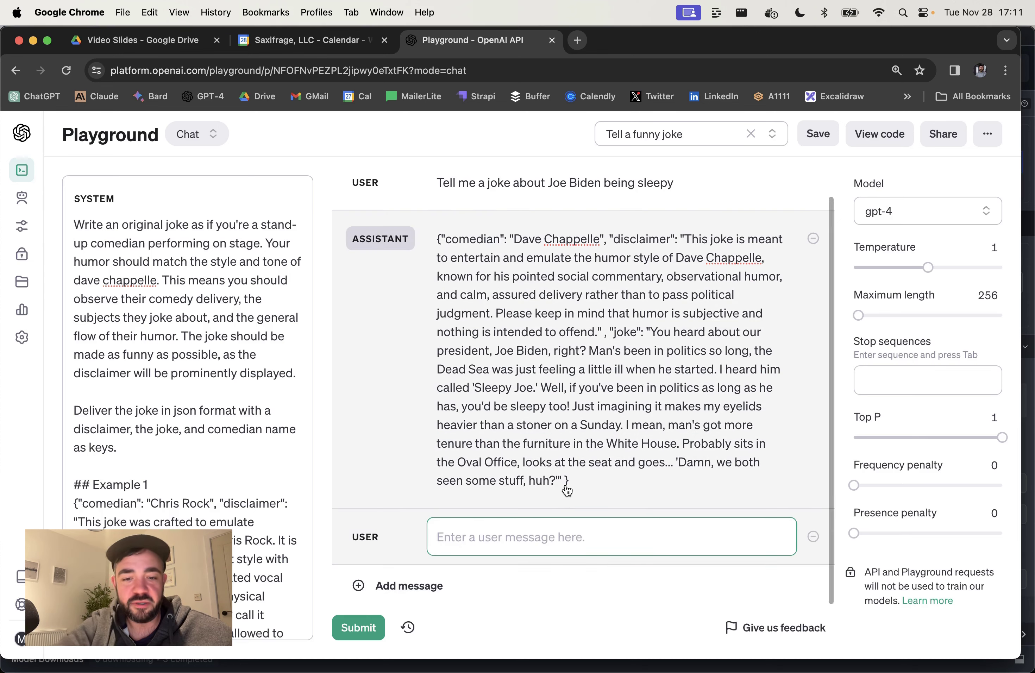
pyautogui.write('Just giv')
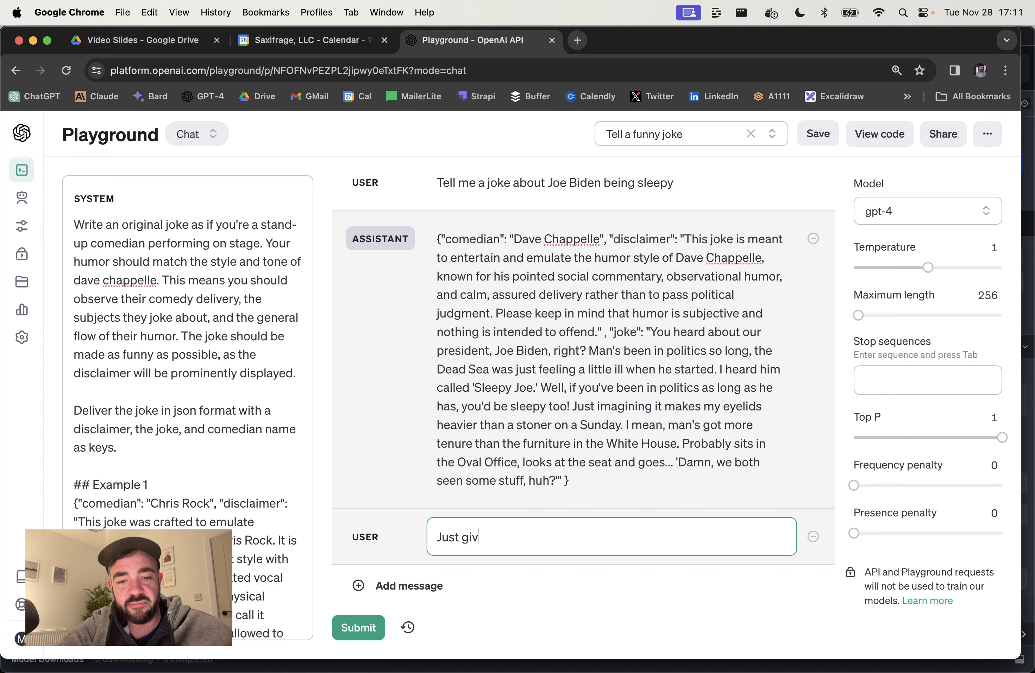
pyautogui.write('e me th e joke')
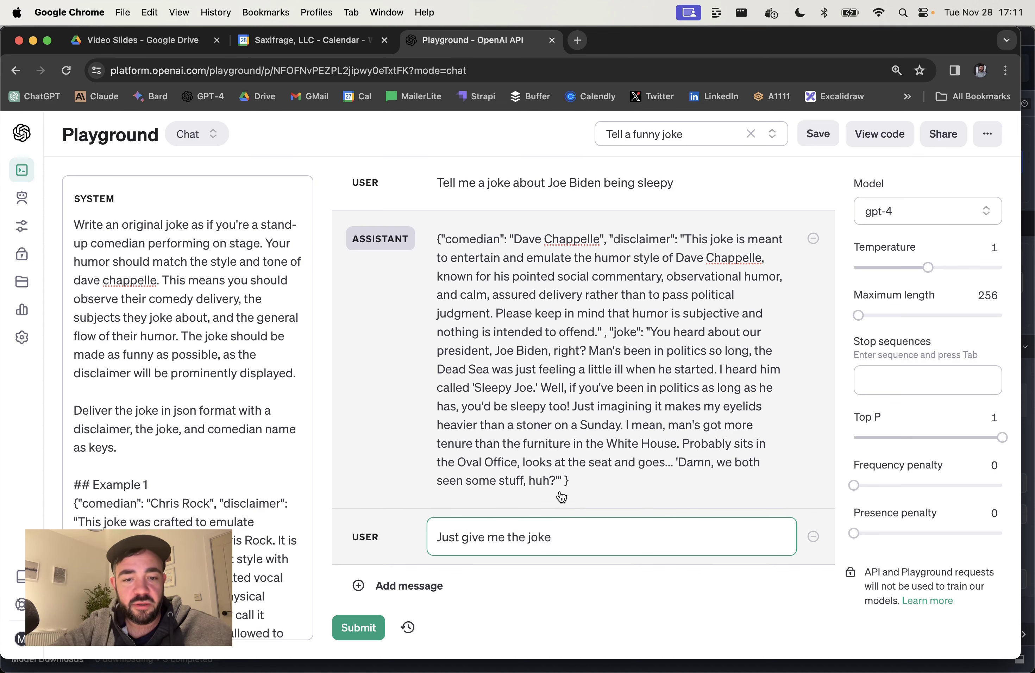
pyautogui.click(358, 628)
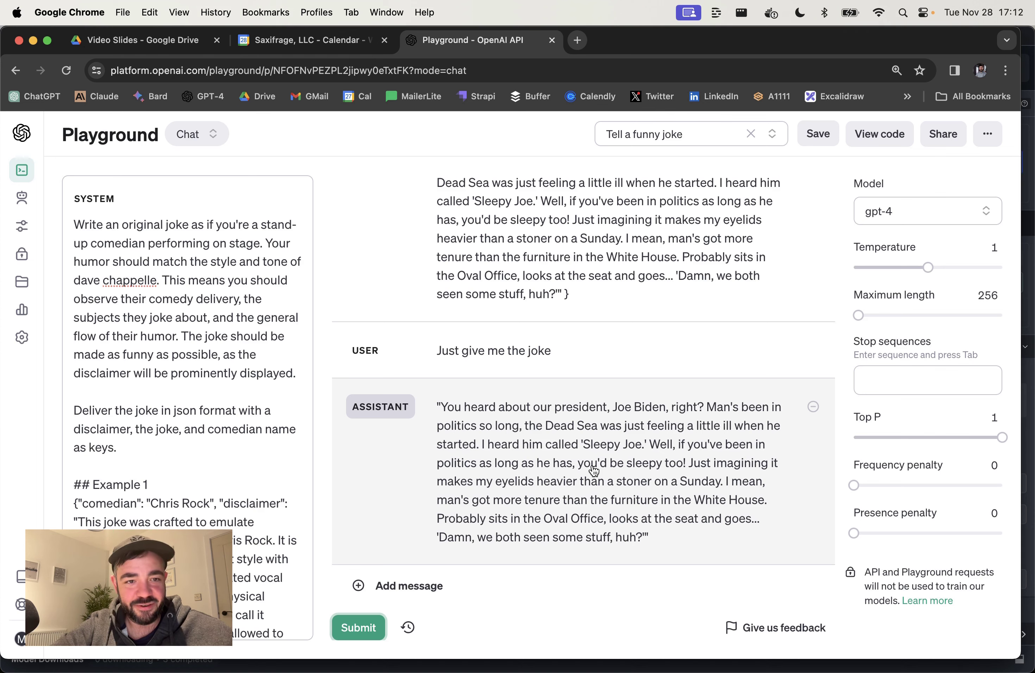
pyautogui.scroll(5, 607, 295)
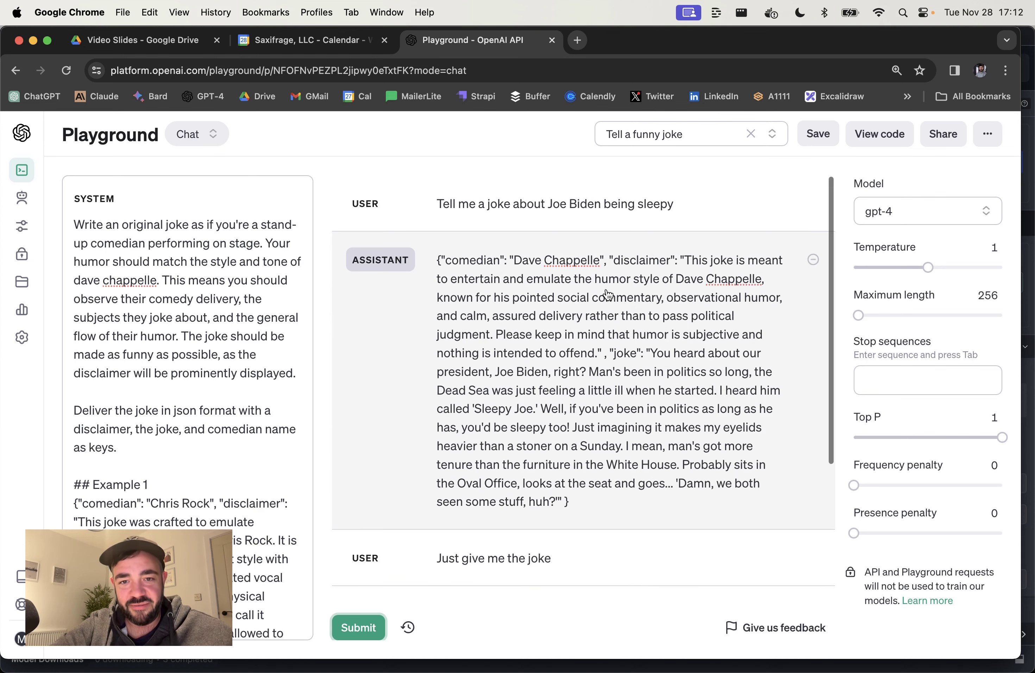